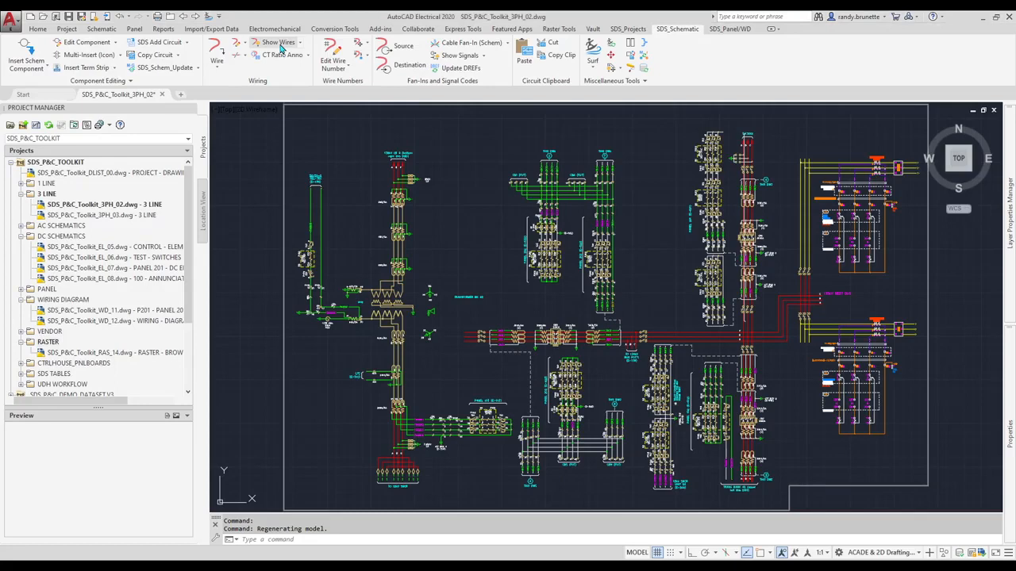
Highlight the lines on all valid wire layers in the three-line drawing and examine the highlighted wiring
click(278, 44)
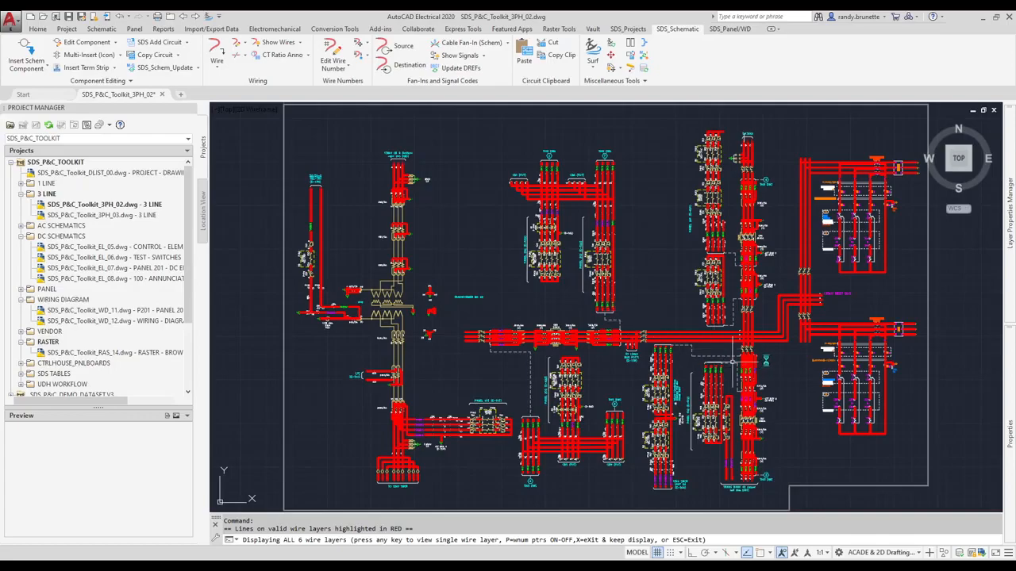
scroll(766, 357, up, 5)
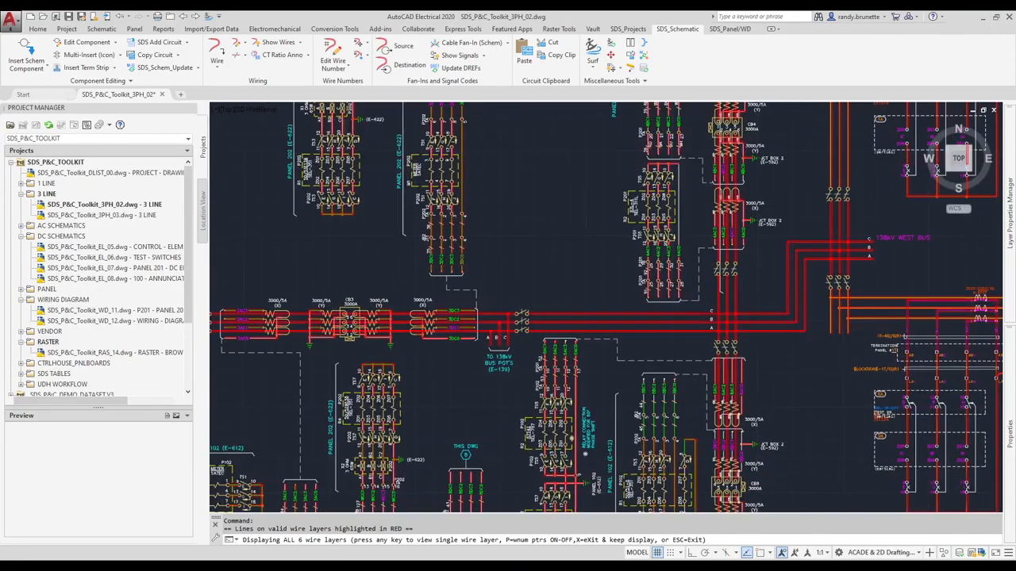
scroll(762, 351, up, 6)
scroll(760, 352, down, 6)
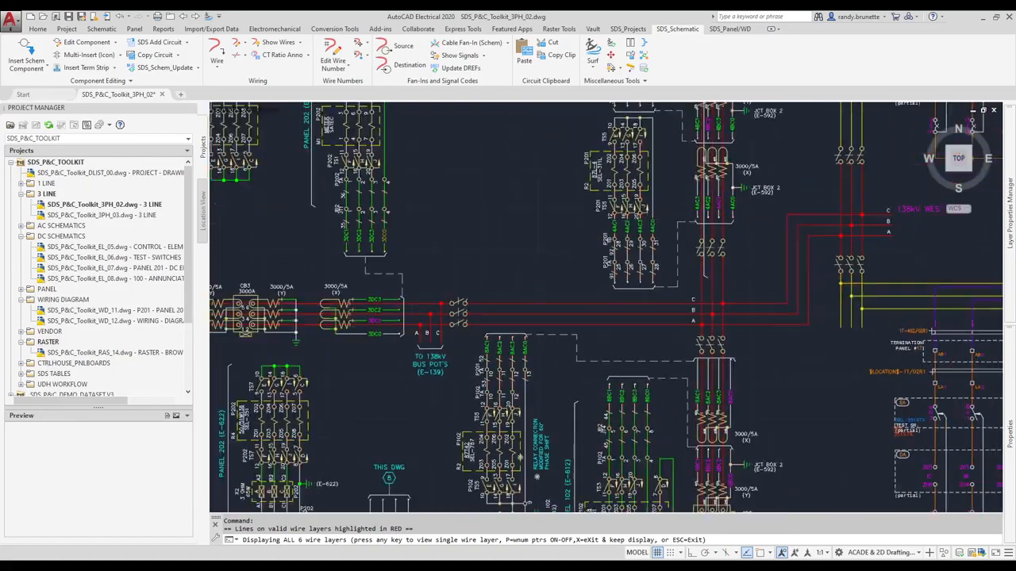
scroll(566, 349, down, 1)
middle_drag(417, 338, 628, 323)
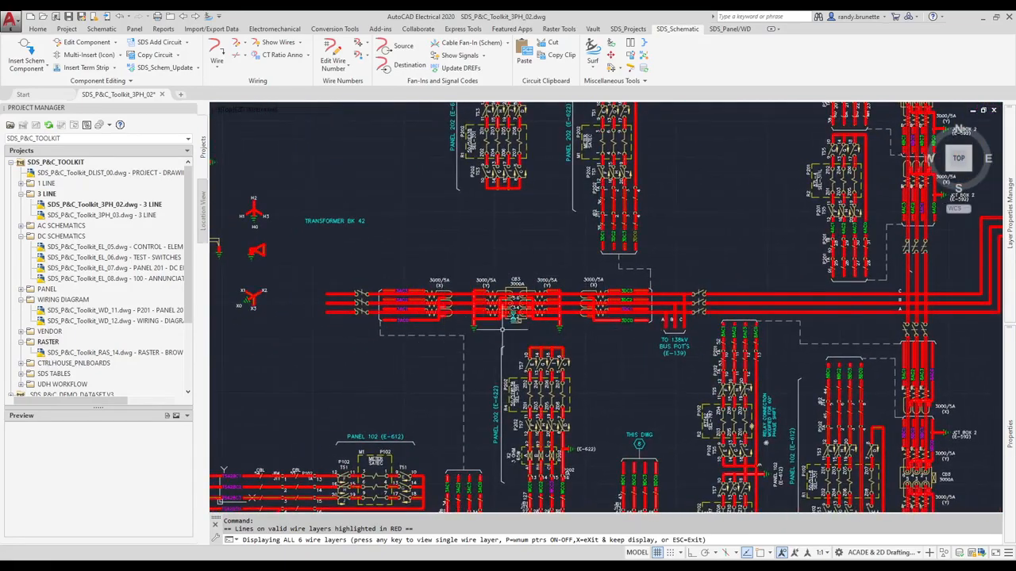
scroll(515, 297, down, 2)
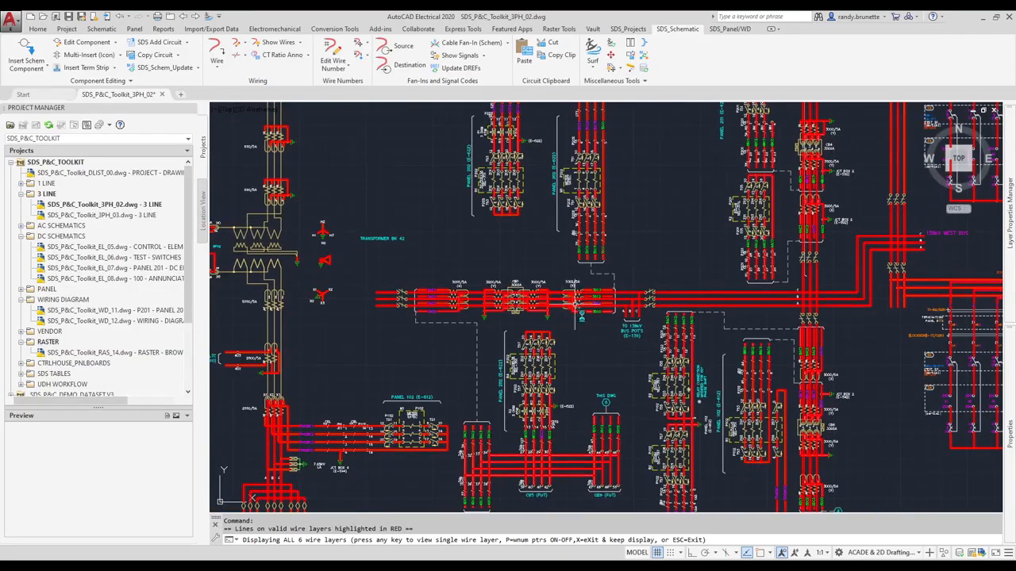
scroll(576, 304, down, 2)
scroll(586, 334, down, 1)
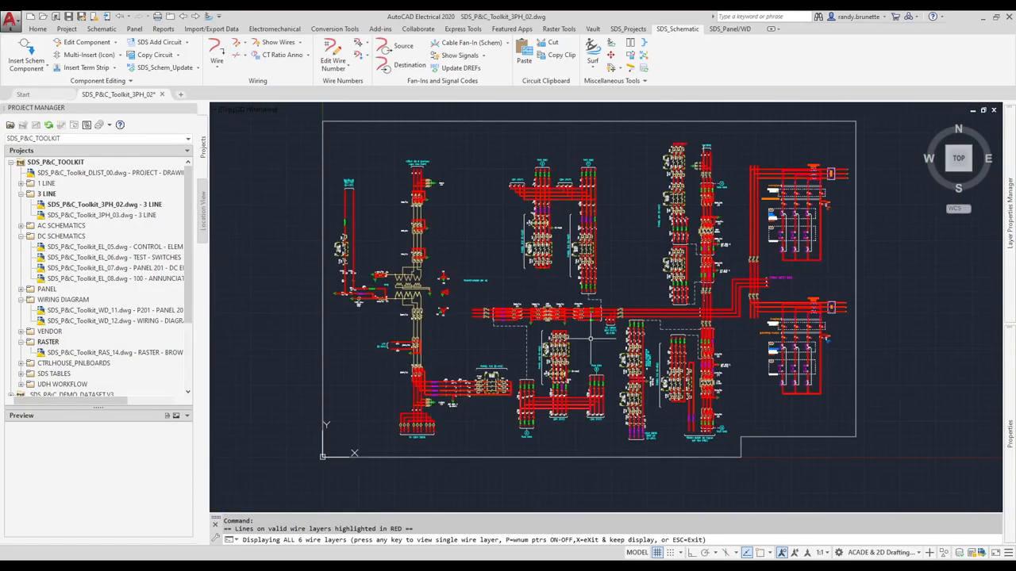
scroll(591, 296, up, 1)
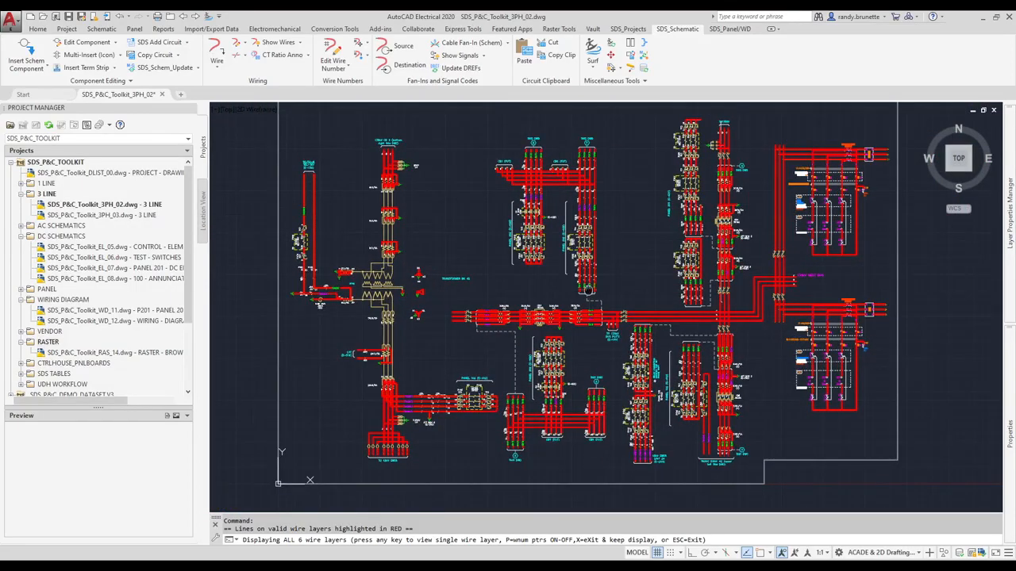
Cycle through the single wire layers as far as the WIRING layer and end the wire display
key(space)
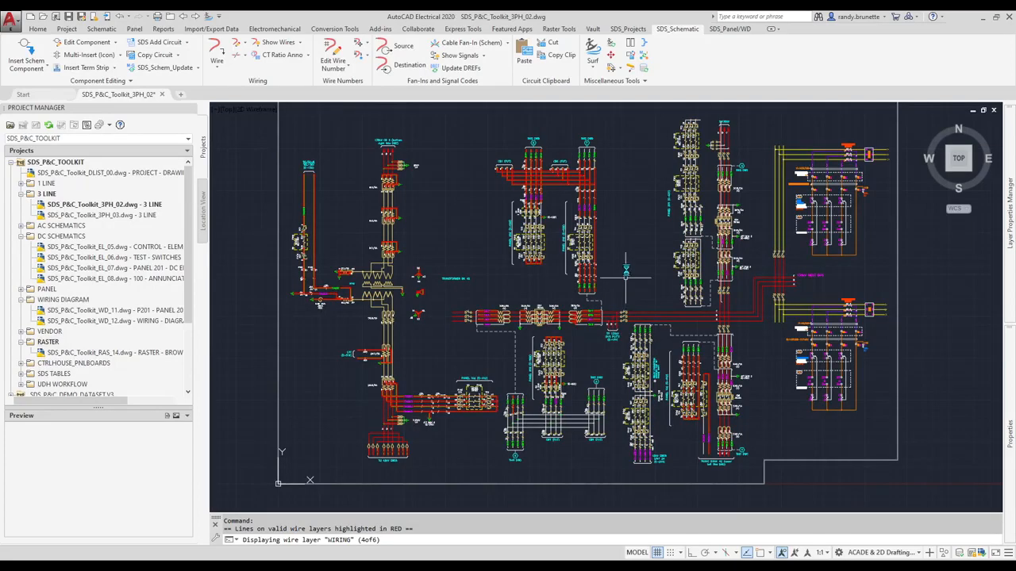
key(Escape)
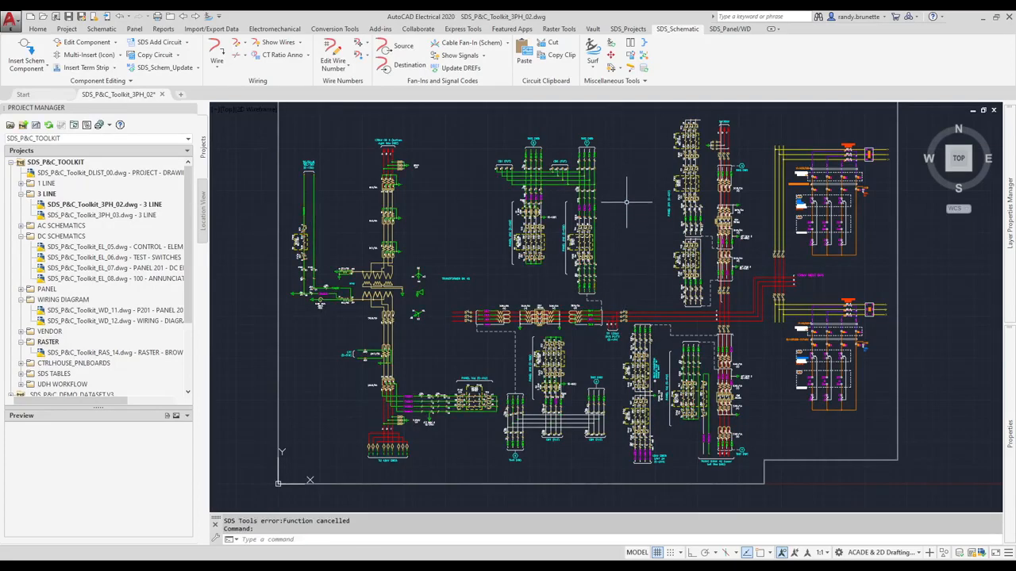
middle_click(626, 215)
middle_click(626, 215)
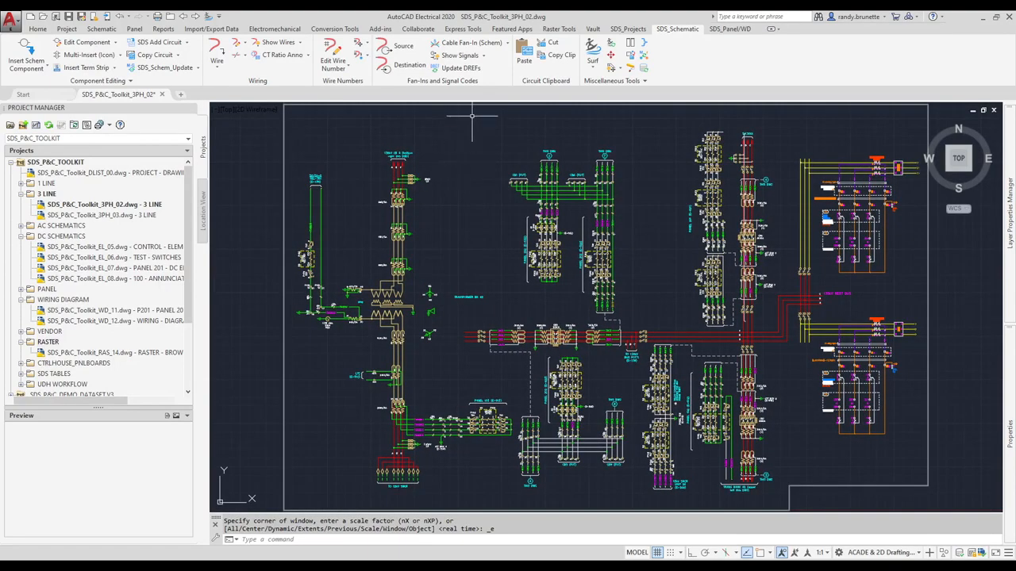
Show the signal connections for all source and destination symbols across the three-line drawing
click(467, 57)
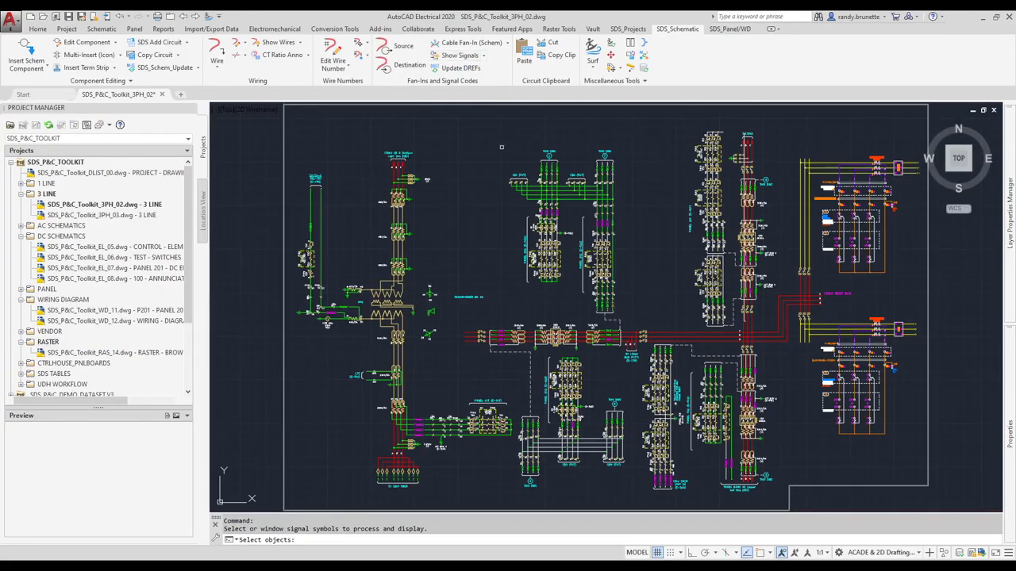
click(913, 134)
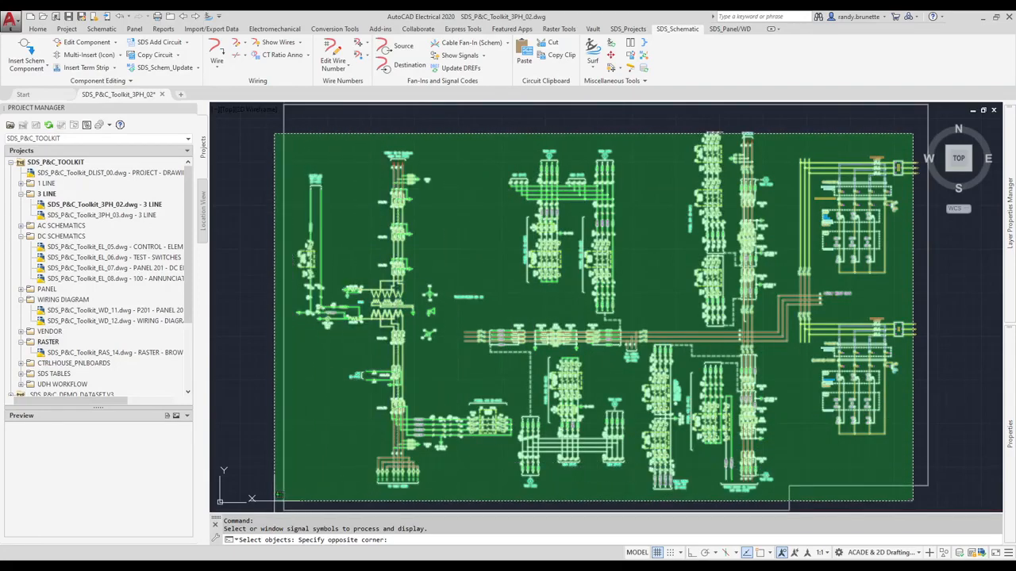
click(301, 469)
key(Return)
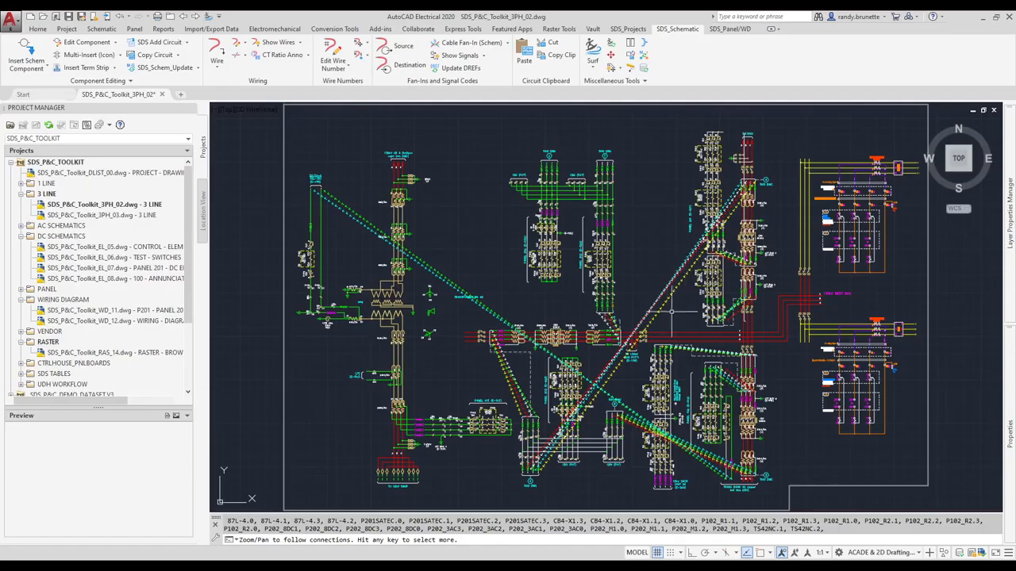
Follow the signal connection lines between the breaker CTs, relay panels and transformer bank circuits, and clear the signal display
scroll(630, 355, up, 3)
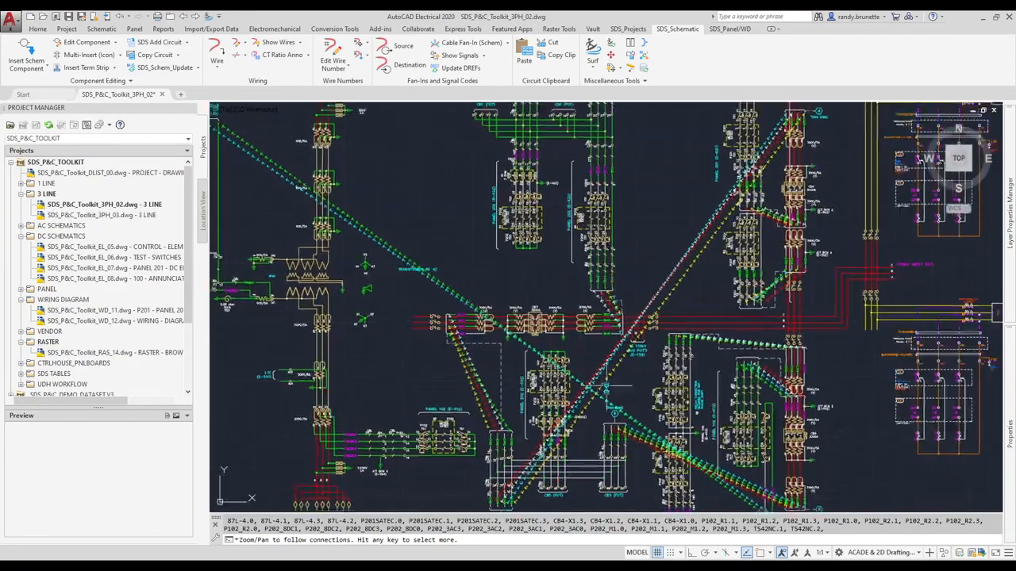
middle_drag(717, 453, 637, 327)
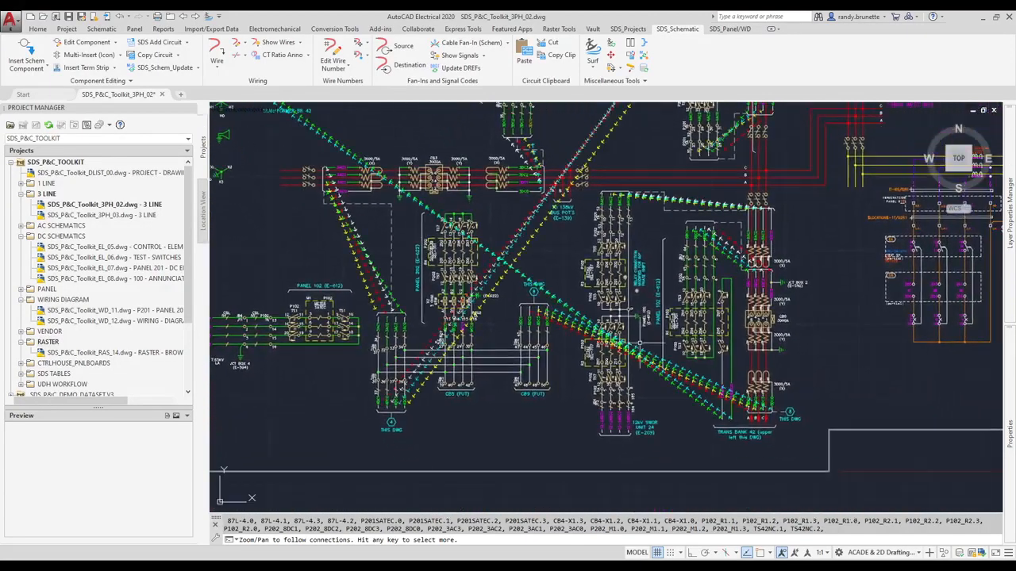
scroll(651, 378, up, 2)
scroll(651, 380, up, 2)
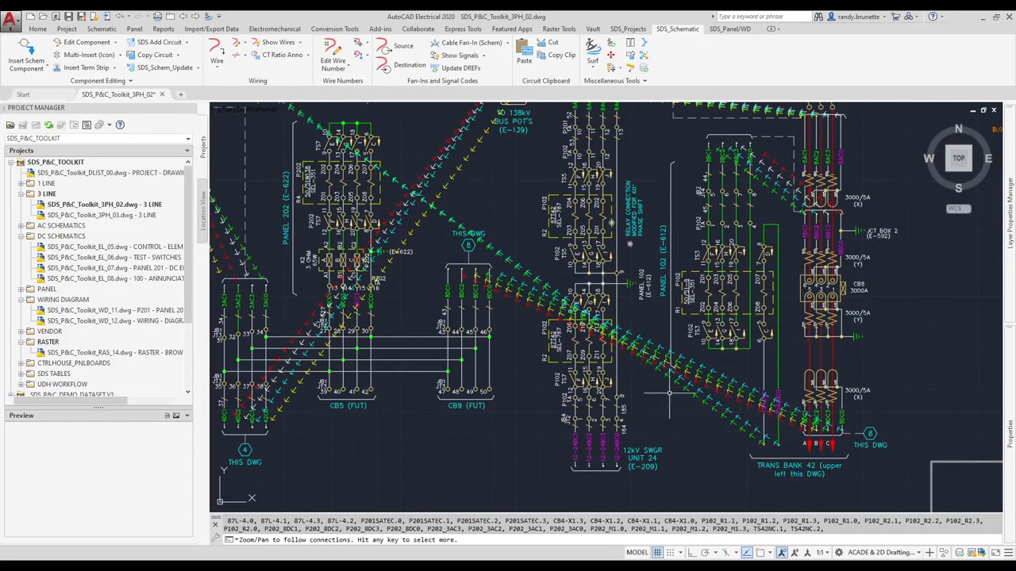
middle_drag(425, 217, 656, 386)
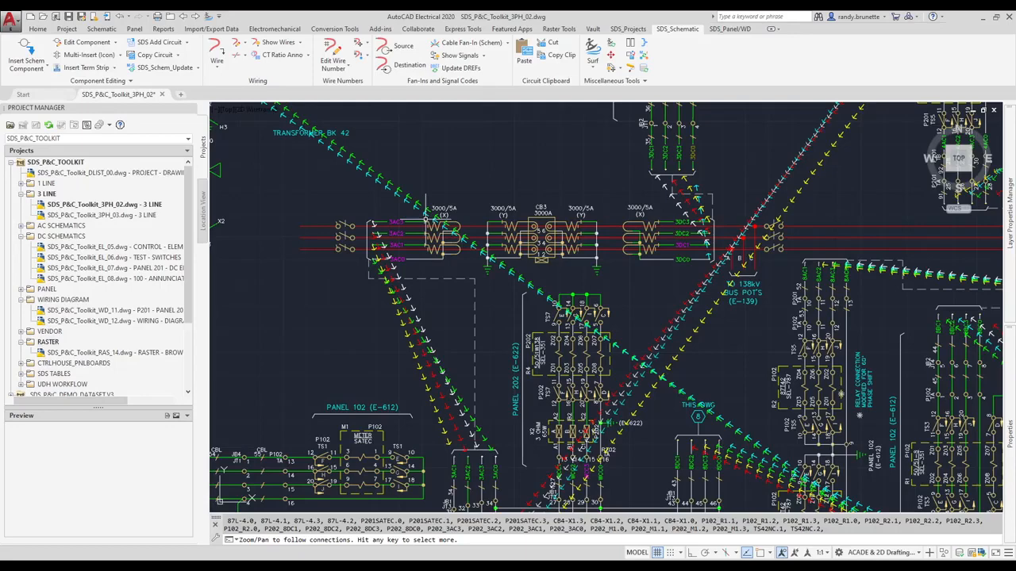
scroll(660, 247, down, 2)
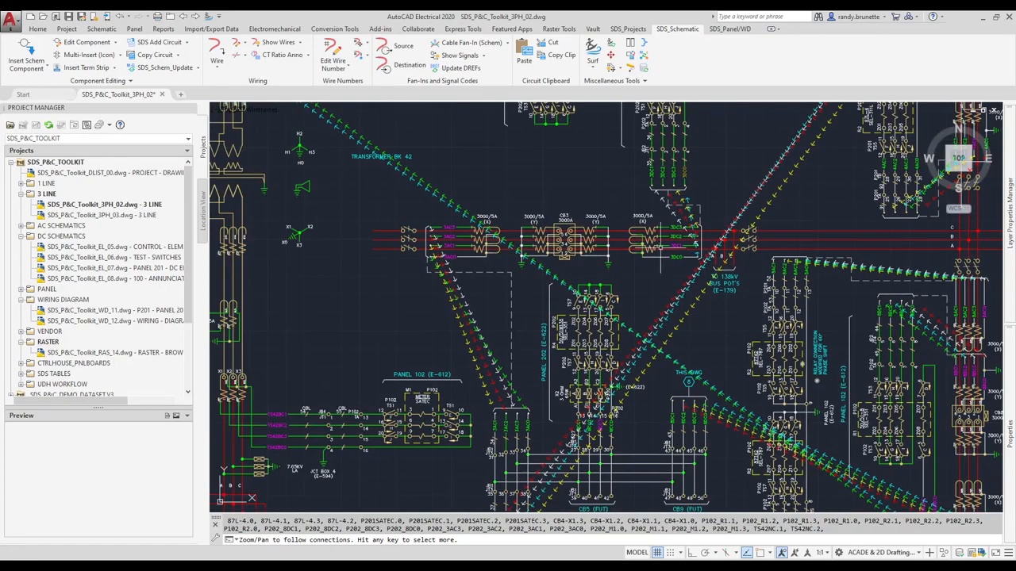
key(Escape)
key(Escape)
scroll(660, 247, down, 1)
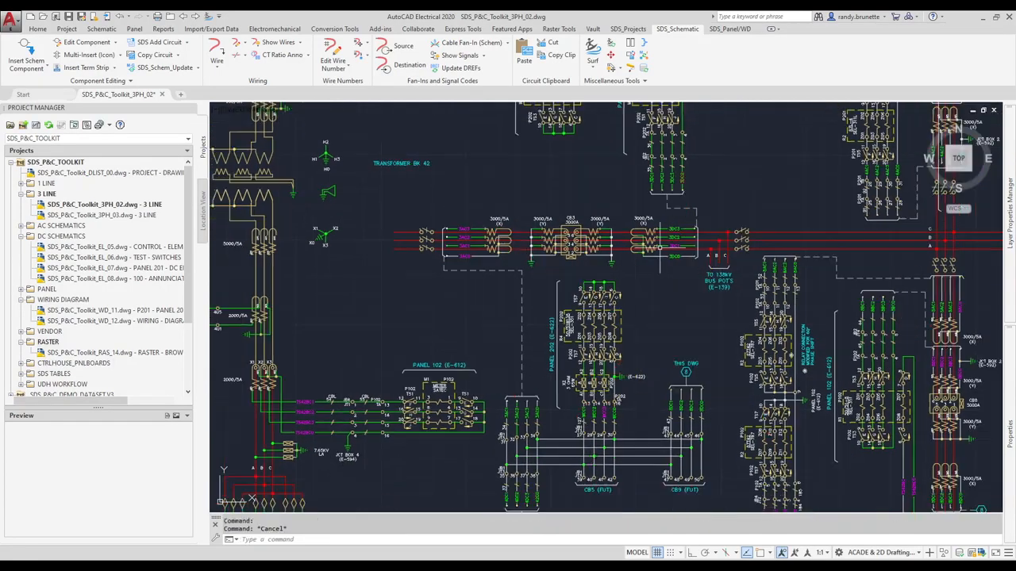
scroll(659, 248, down, 2)
middle_click(659, 248)
middle_click(659, 248)
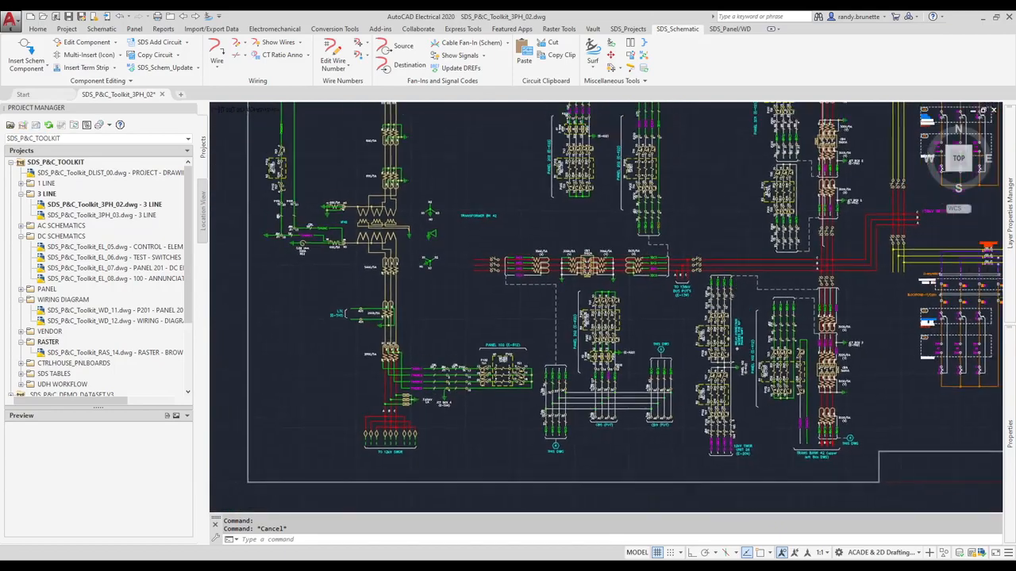
Use Show Phase to trace the first phase wire from the P4332 CTs through the termination panel and test switch
middle_drag(853, 217, 641, 277)
scroll(660, 278, up, 3)
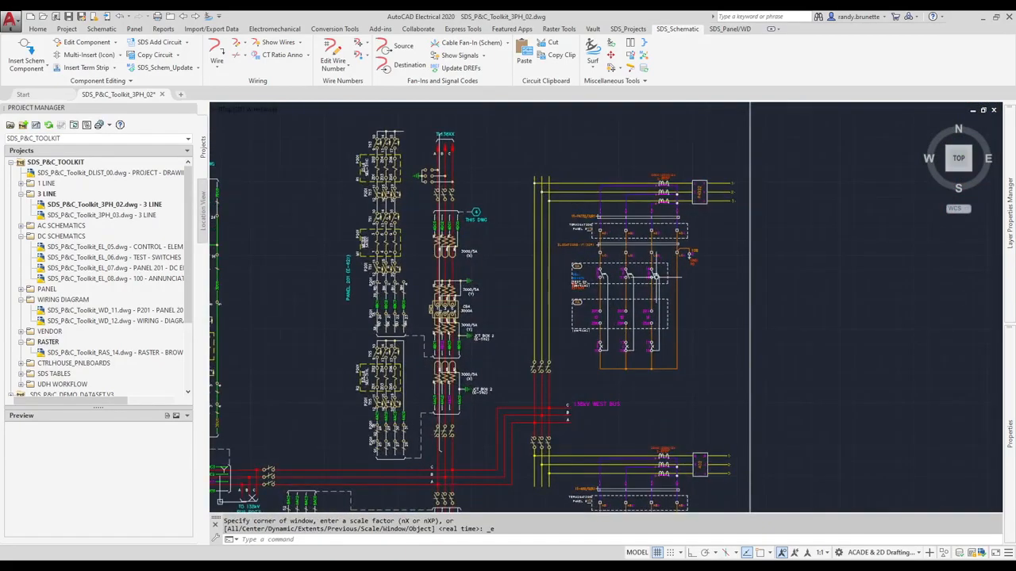
scroll(655, 278, up, 2)
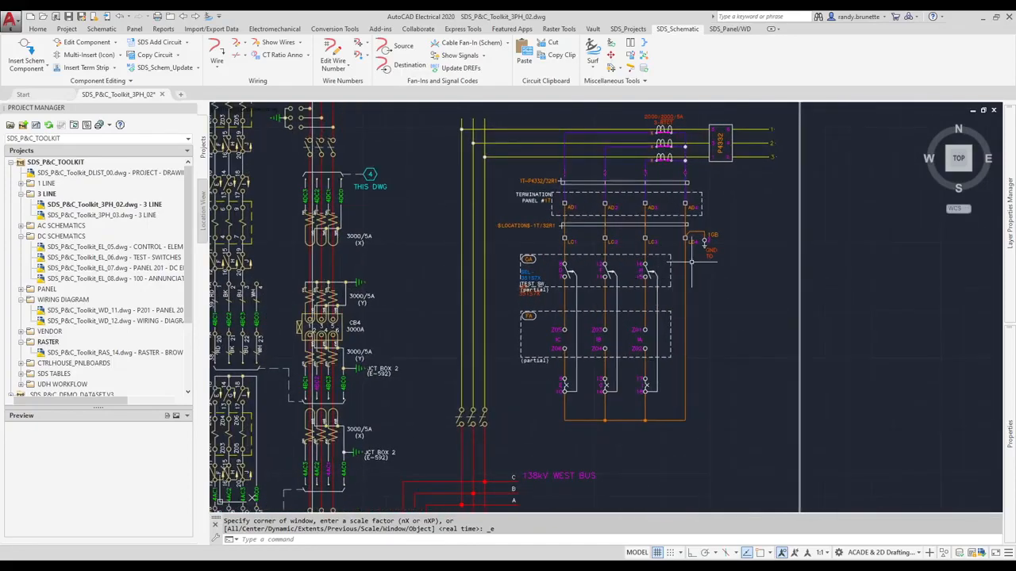
middle_drag(689, 203, 685, 221)
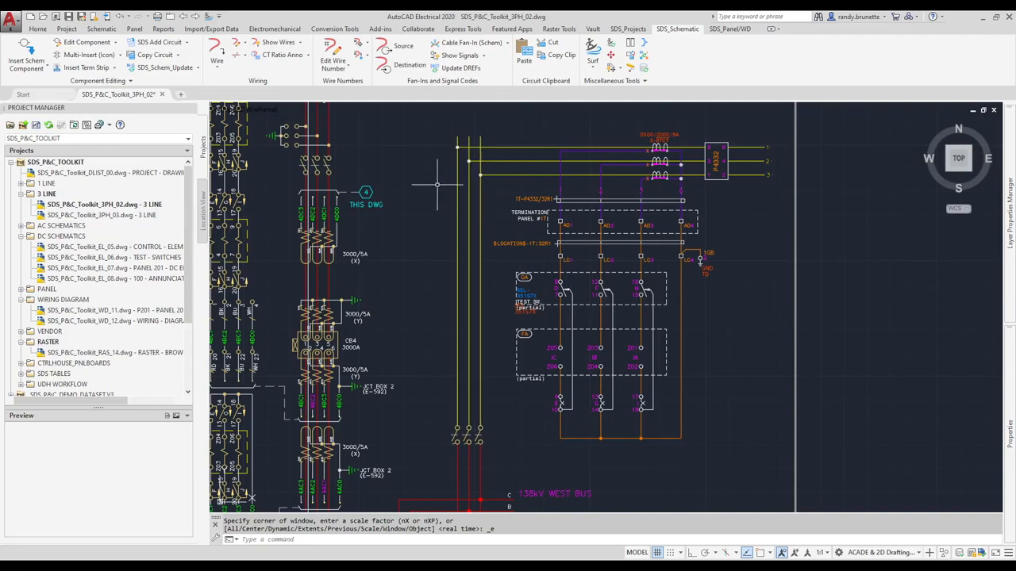
click(300, 44)
click(277, 101)
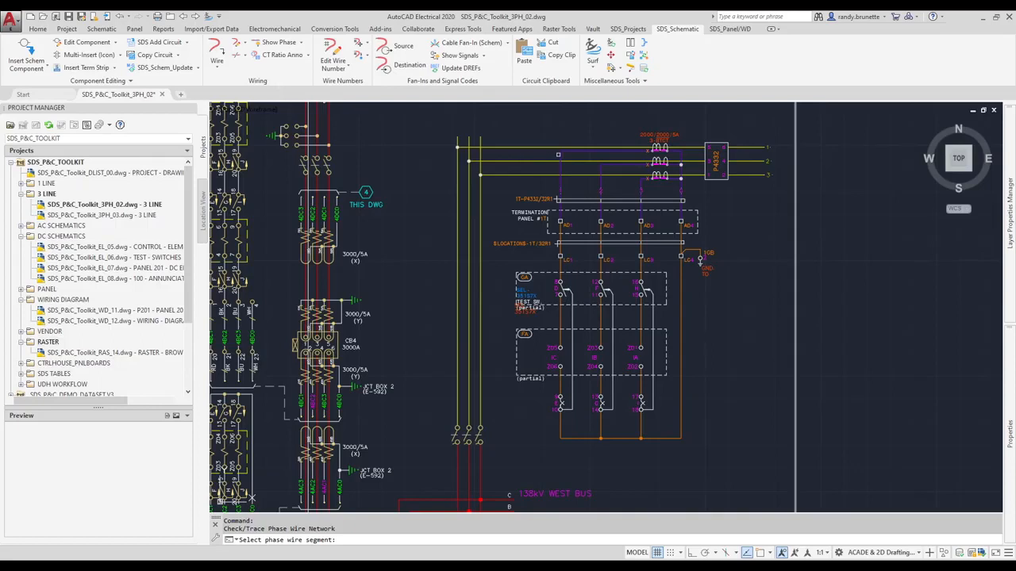
click(583, 170)
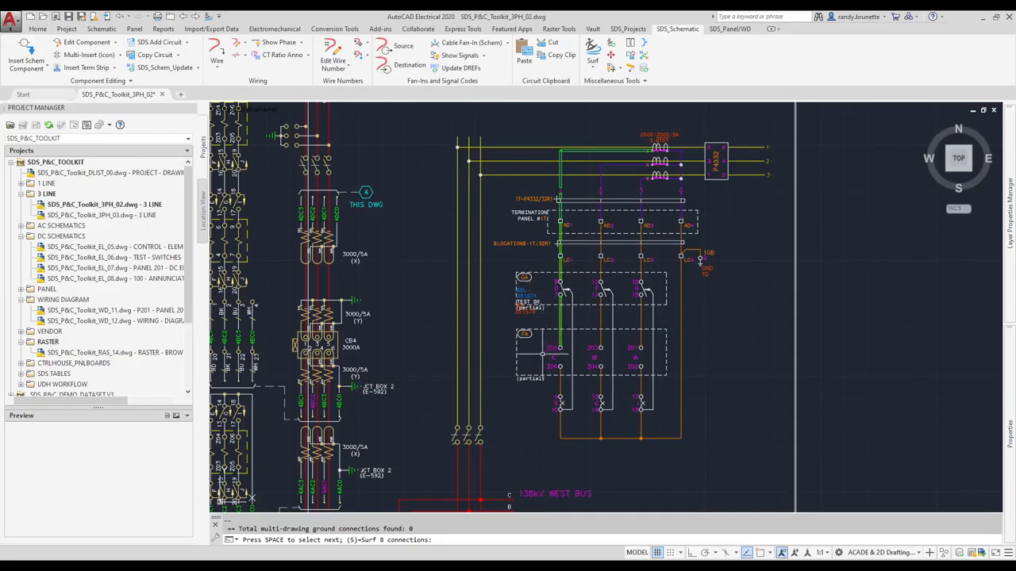
key(space)
Trace the second and third phase wires of the P4332 CT circuit and its grounded return wire
click(601, 181)
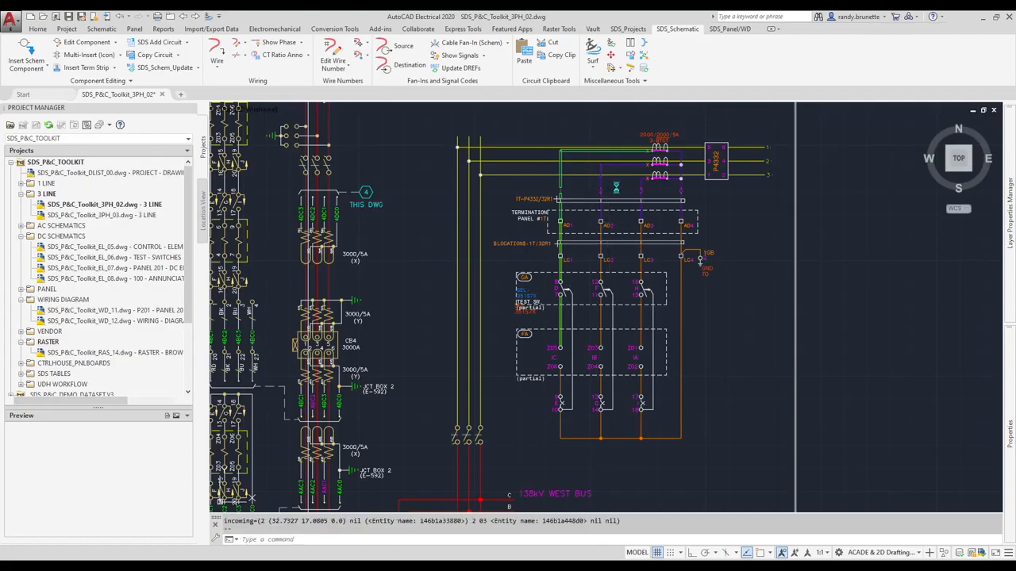
key(space)
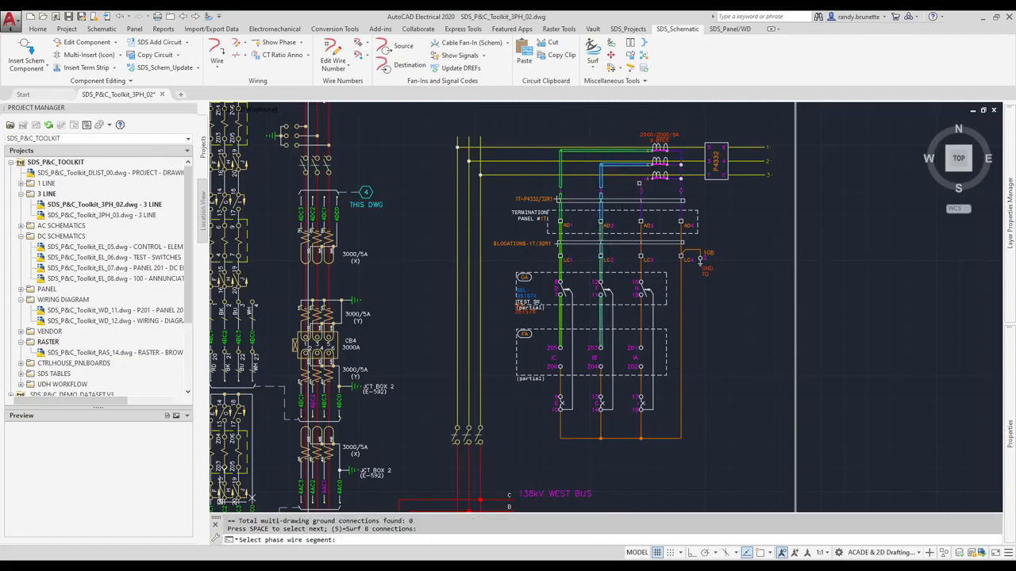
click(642, 190)
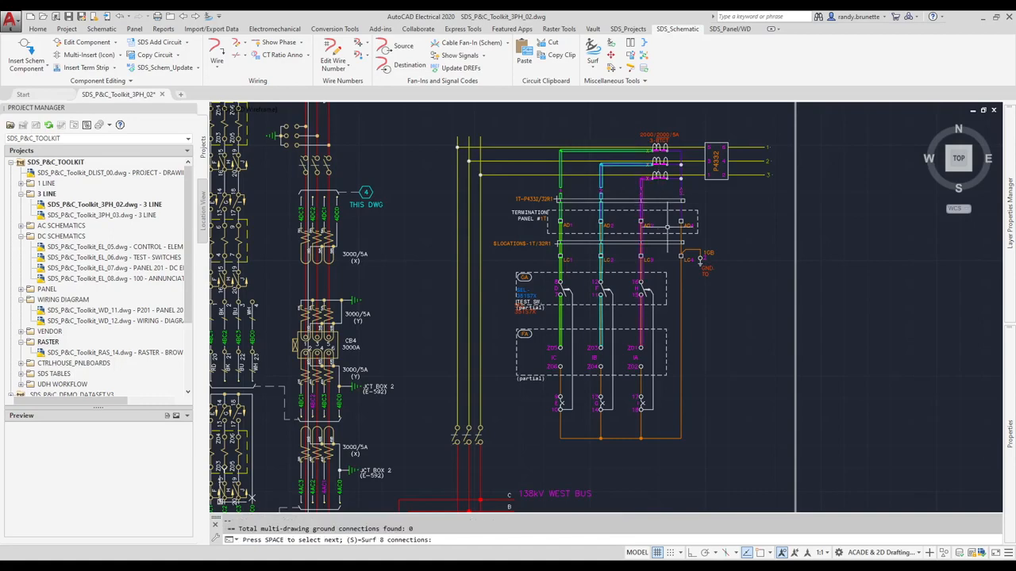
key(space)
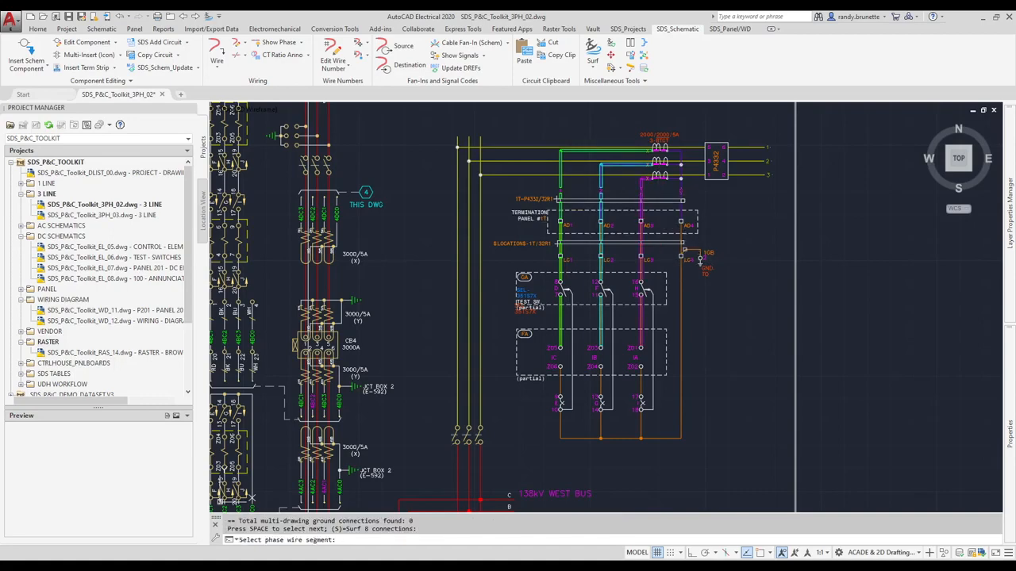
right_click(715, 310)
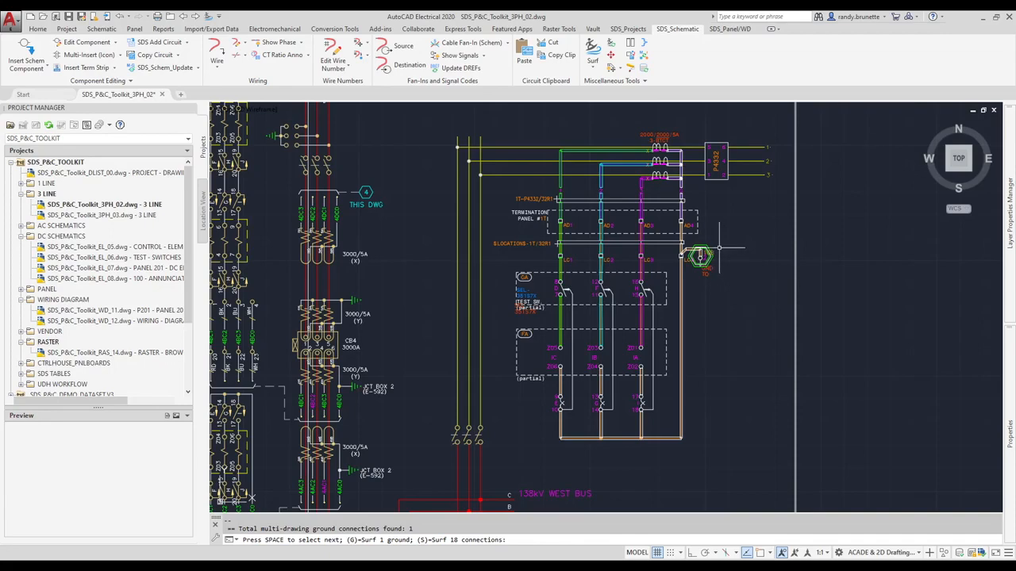
Open the SDS_P&C_Toolkit_EL_05 control drawing and add a job/work order number to it for marking wiring modifications
double_click(115, 248)
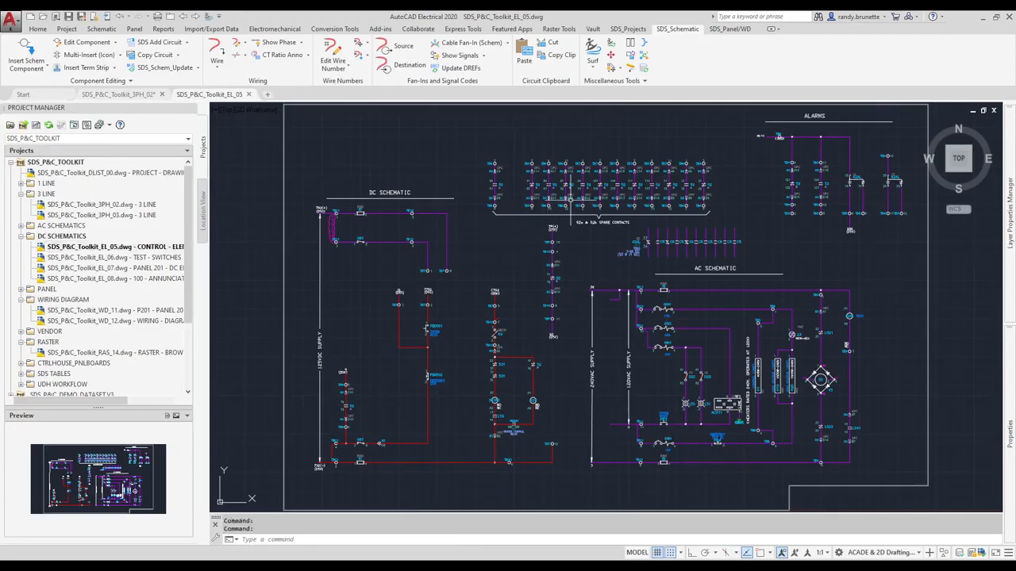
click(627, 29)
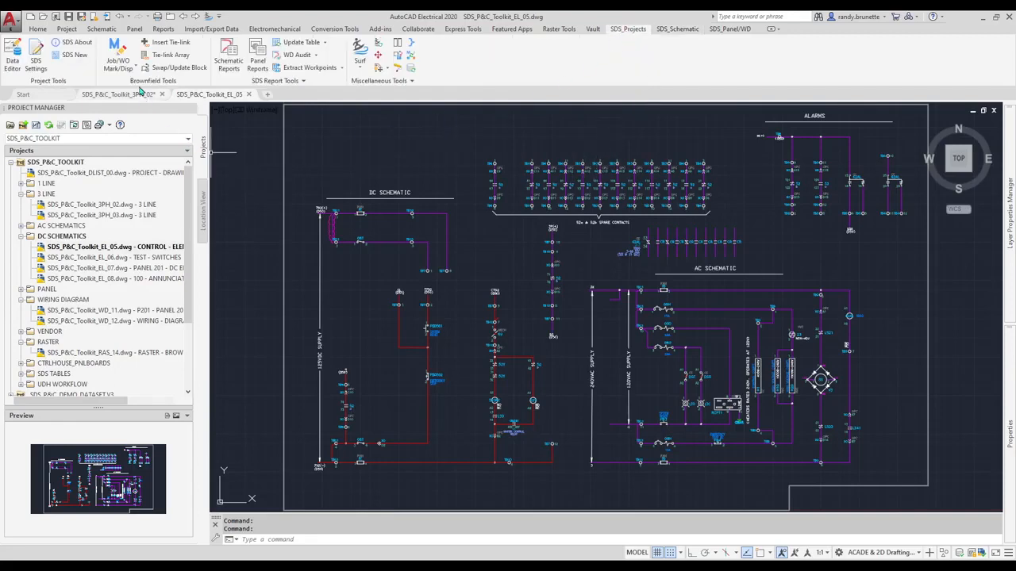
click(118, 57)
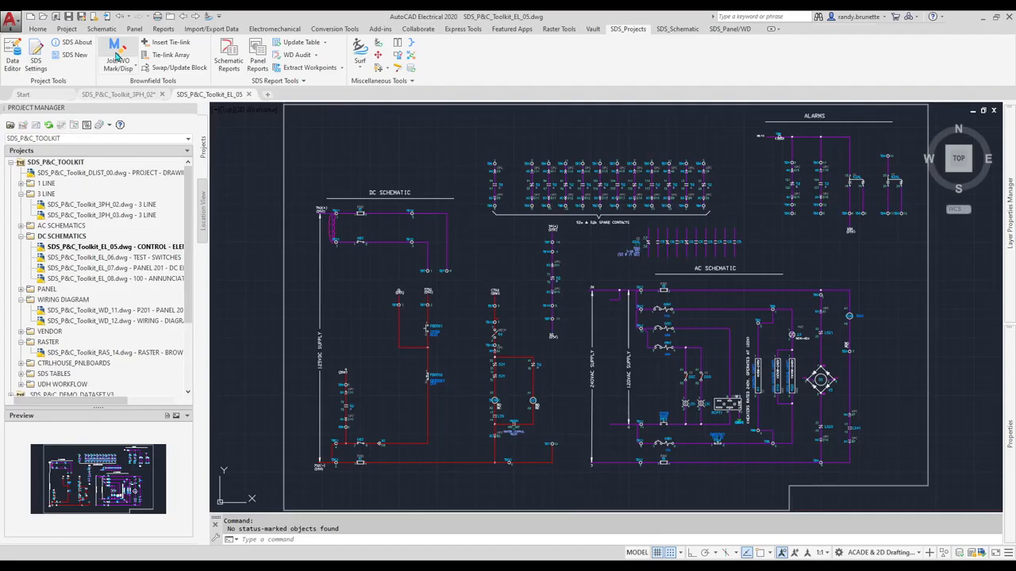
click(346, 227)
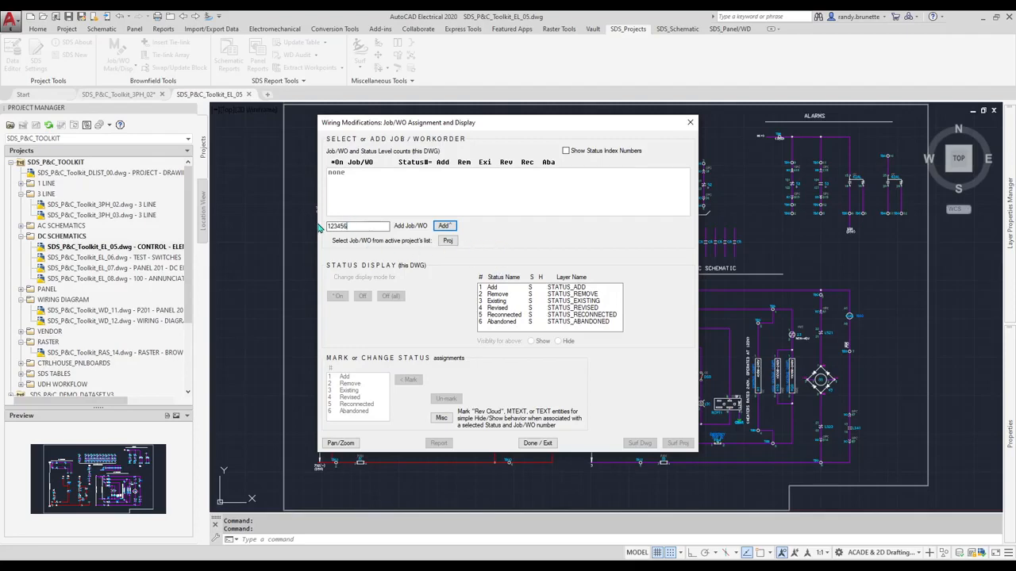
click(444, 227)
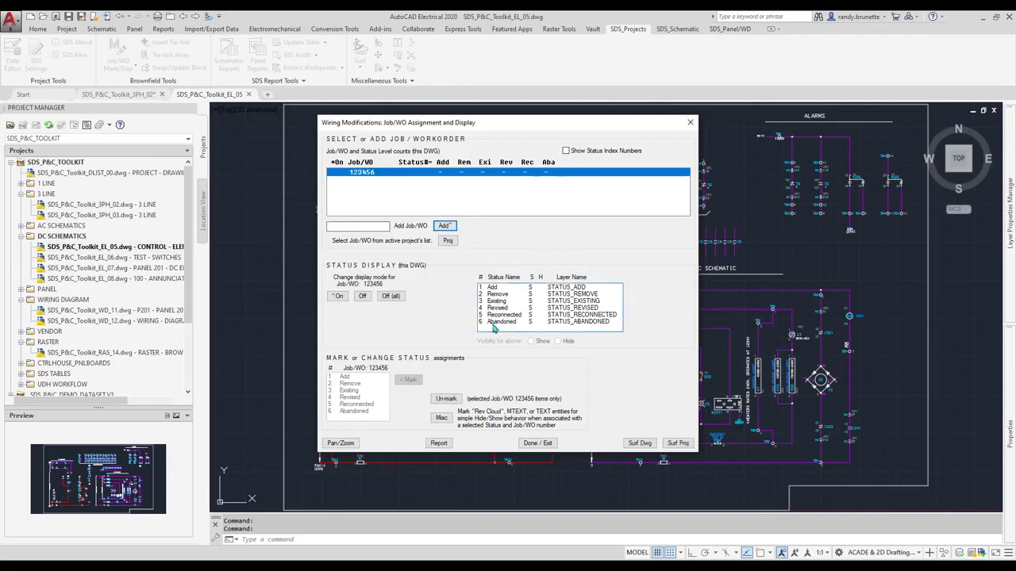
Mark the upper-left fuses, breakers and wiring of the AC schematic with status Remove under the added job/work order
click(381, 176)
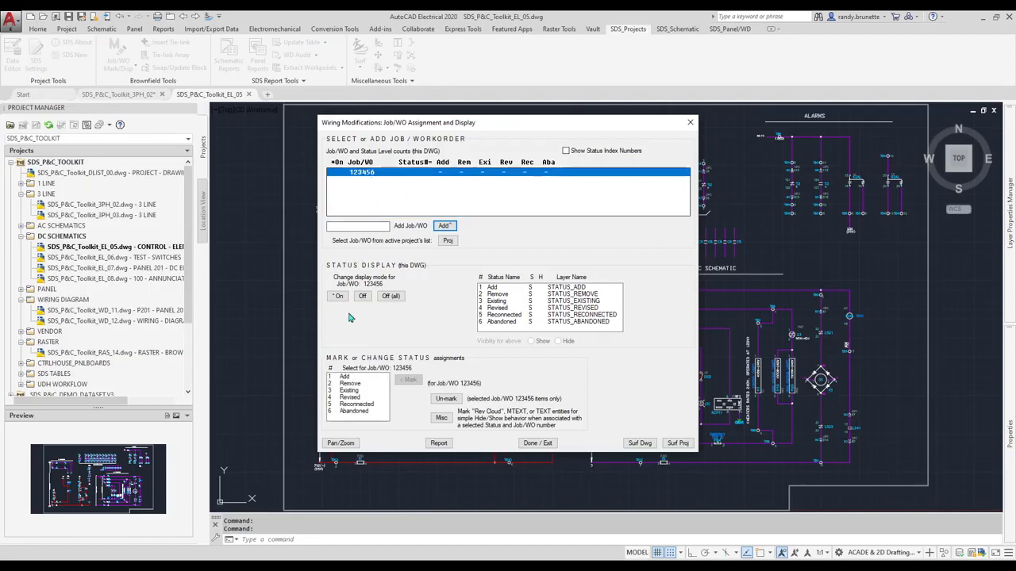
click(347, 384)
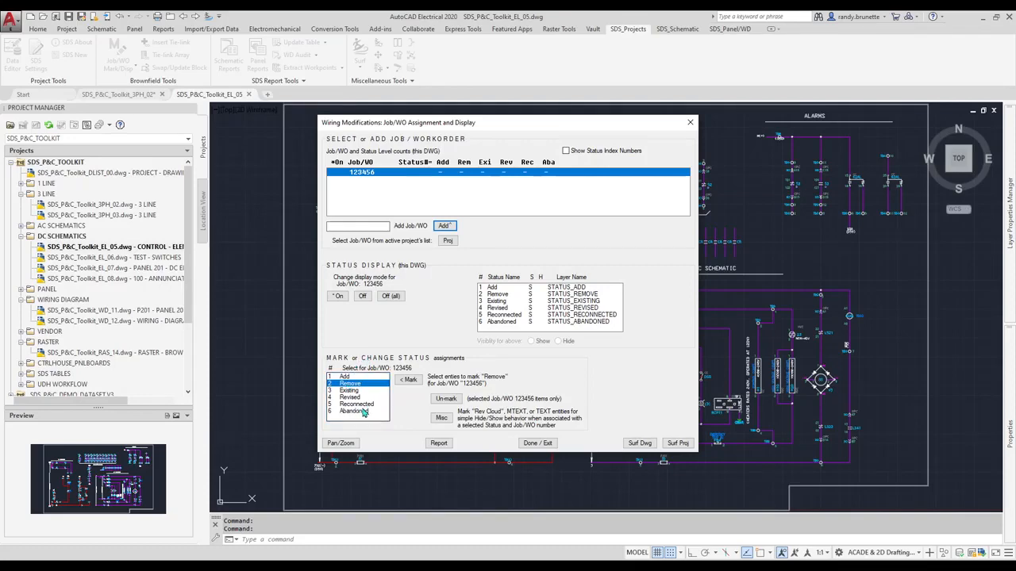
click(407, 380)
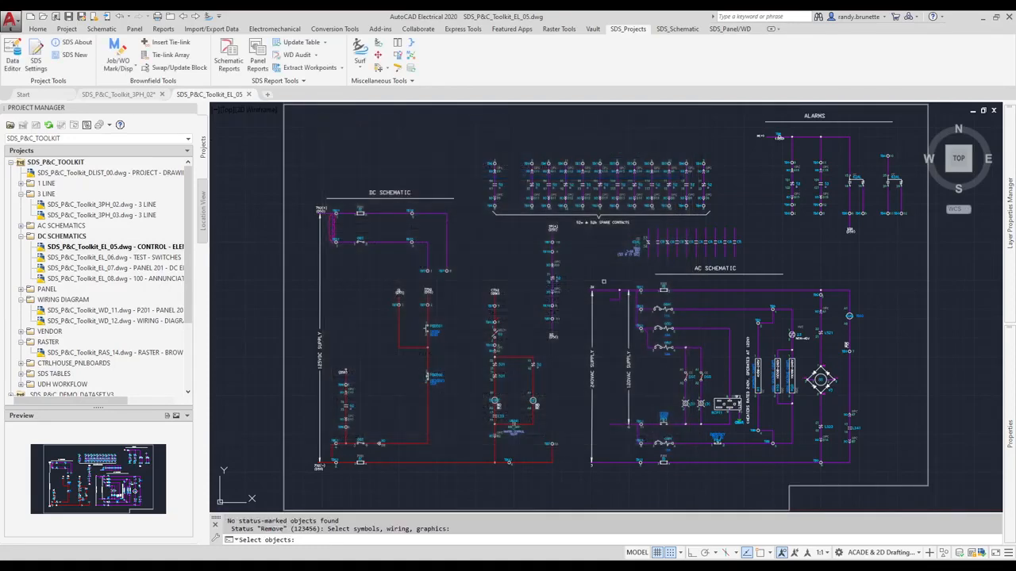
click(634, 273)
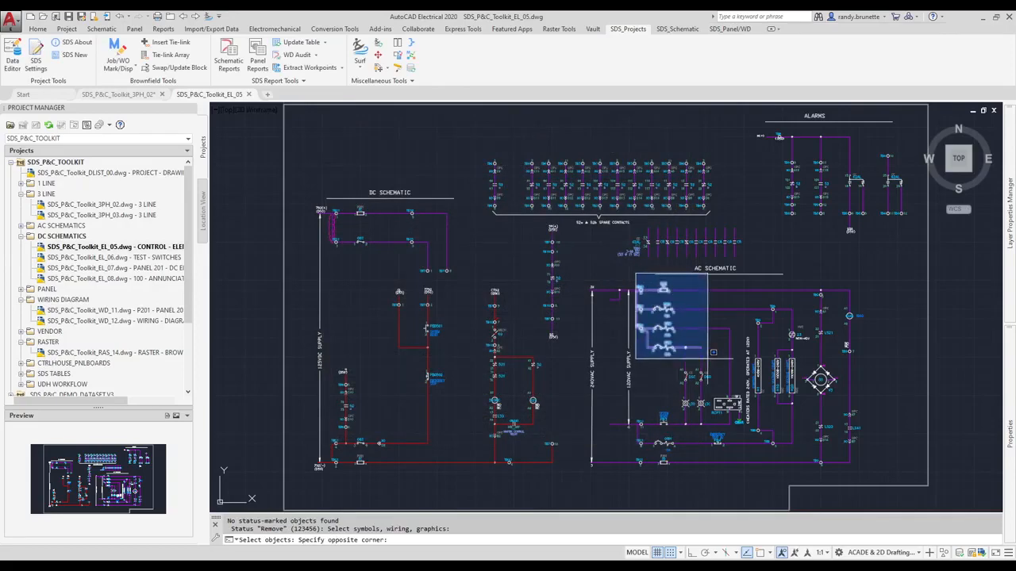
click(707, 358)
key(Return)
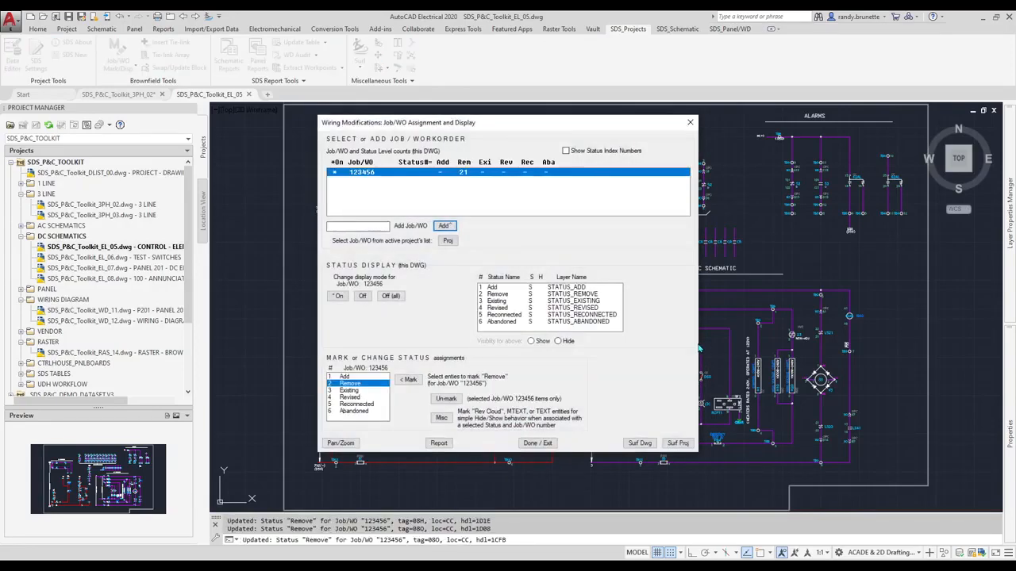
Finish the wiring modifications assignment without updating the status of the related child and panel symbols
drag(578, 126, 453, 128)
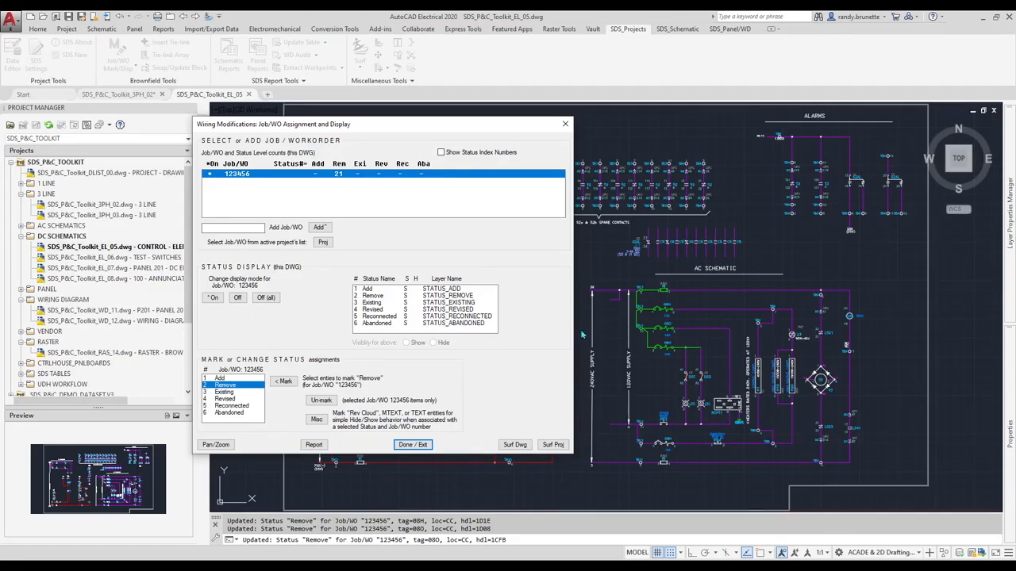
click(413, 445)
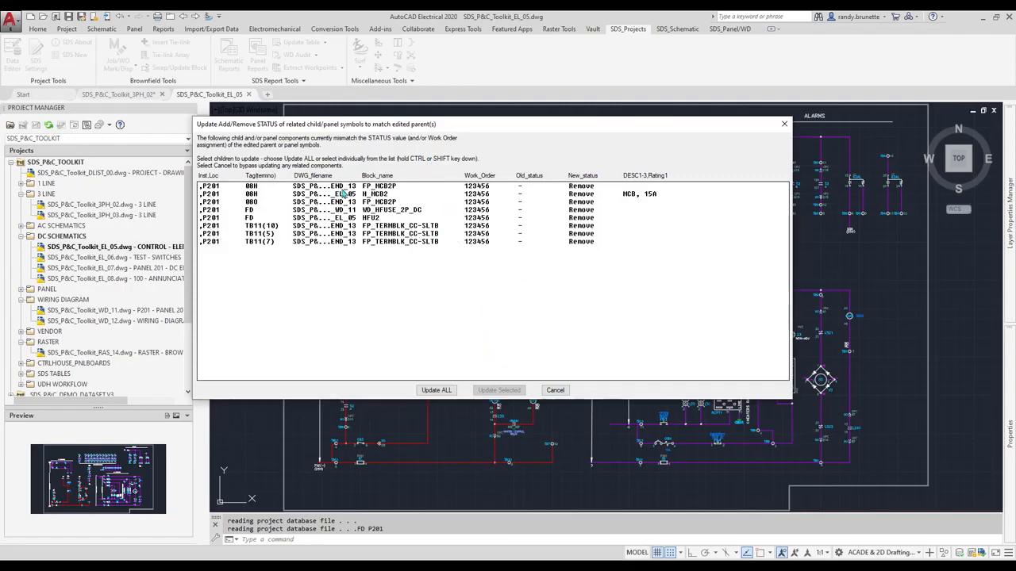
click(555, 390)
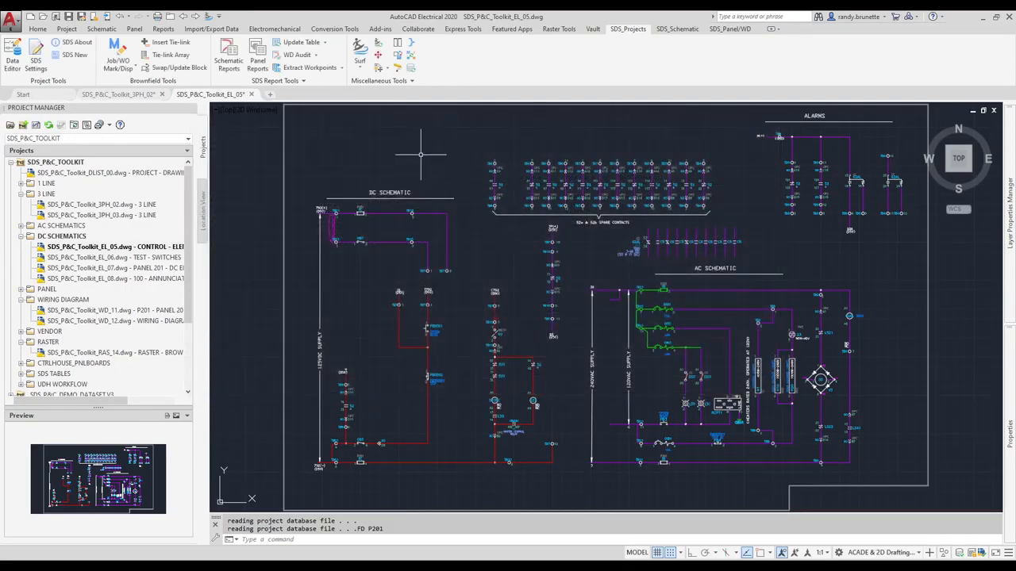
Use the SDS Rollover Display to check the job/work order and status of a marked line in the AC schematic
click(400, 70)
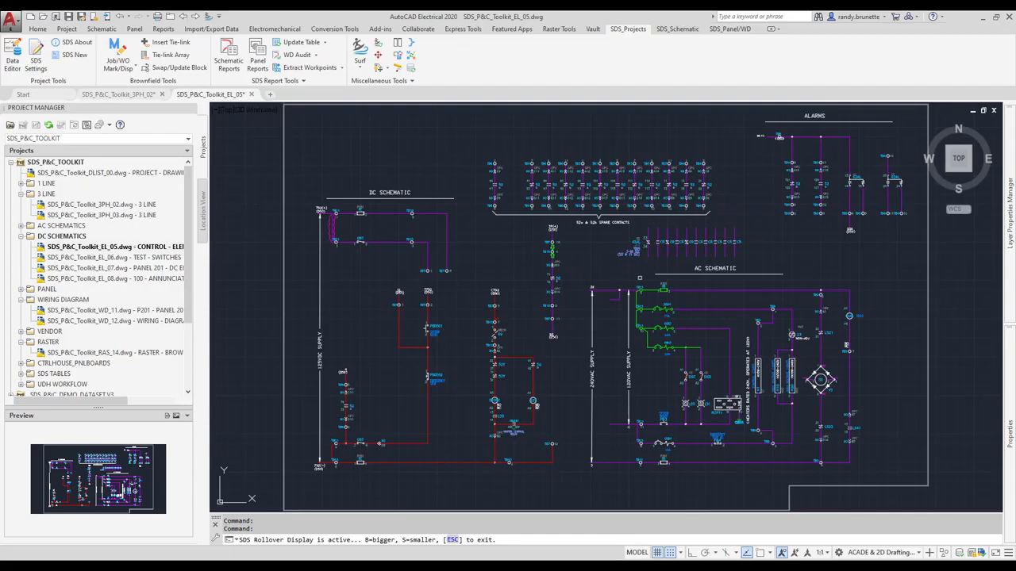
mouse_move(640, 247)
mouse_move(647, 295)
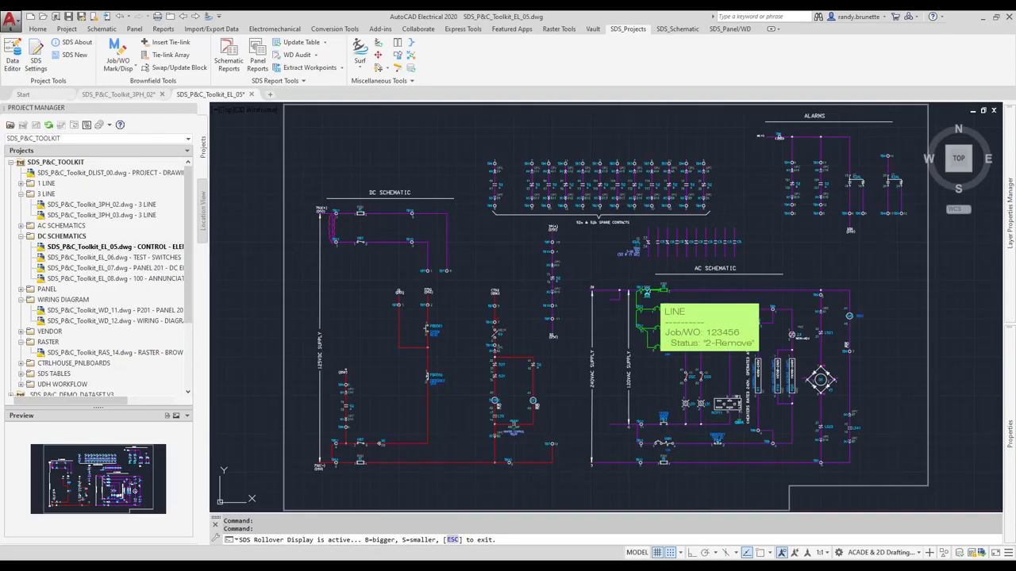
key(Escape)
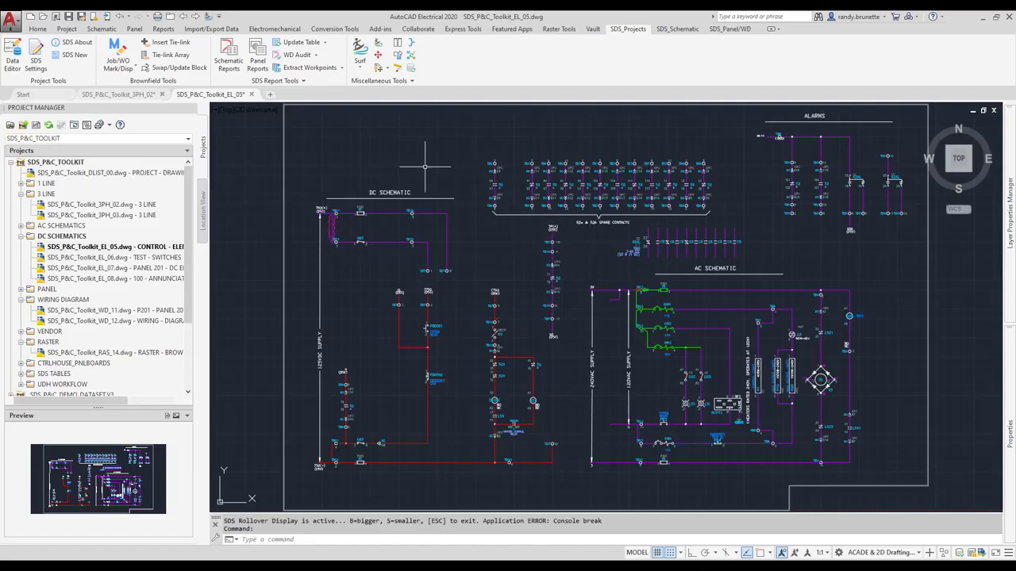
Open the SDS_P&C_Toolkit_WD_11 wiring diagram and add wire annotations to all its panel symbols and terminals with the existing format settings
click(96, 310)
double_click(96, 310)
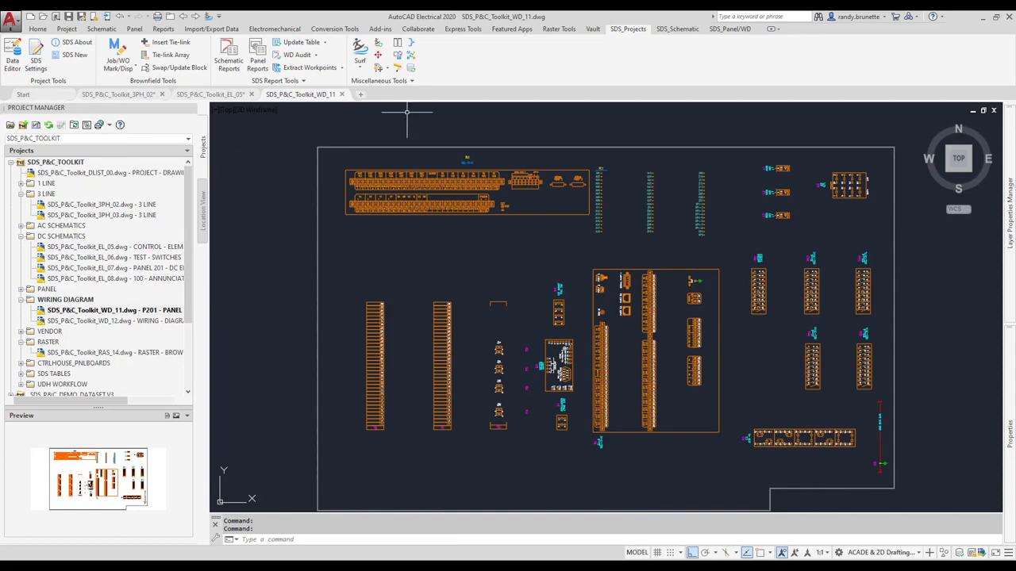
click(726, 30)
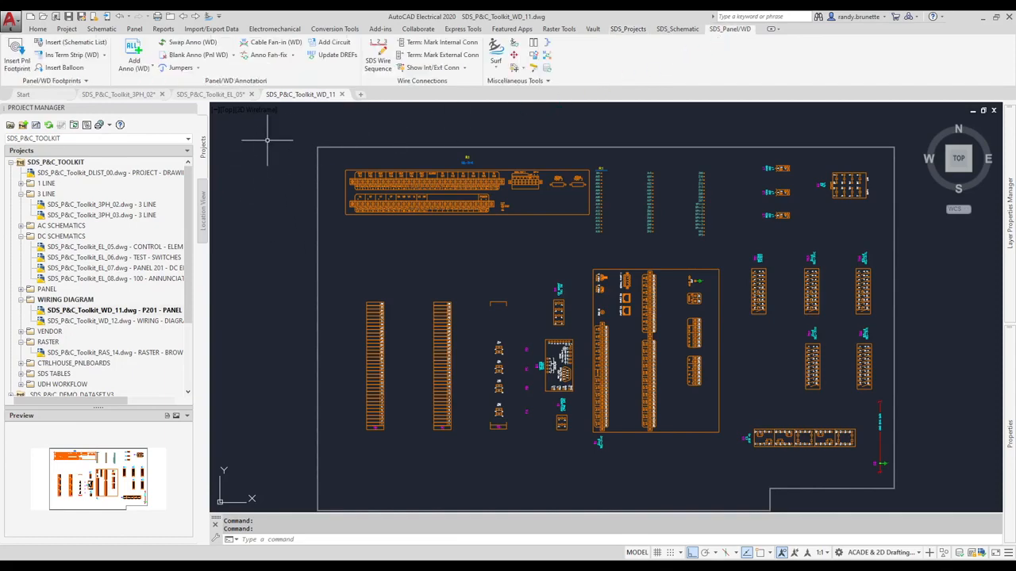
click(134, 54)
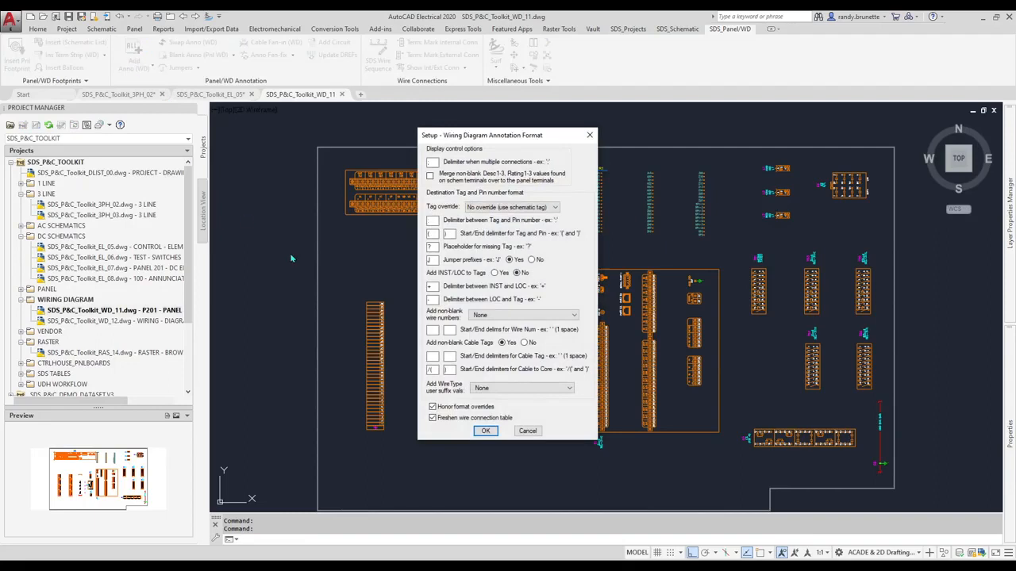
click(484, 430)
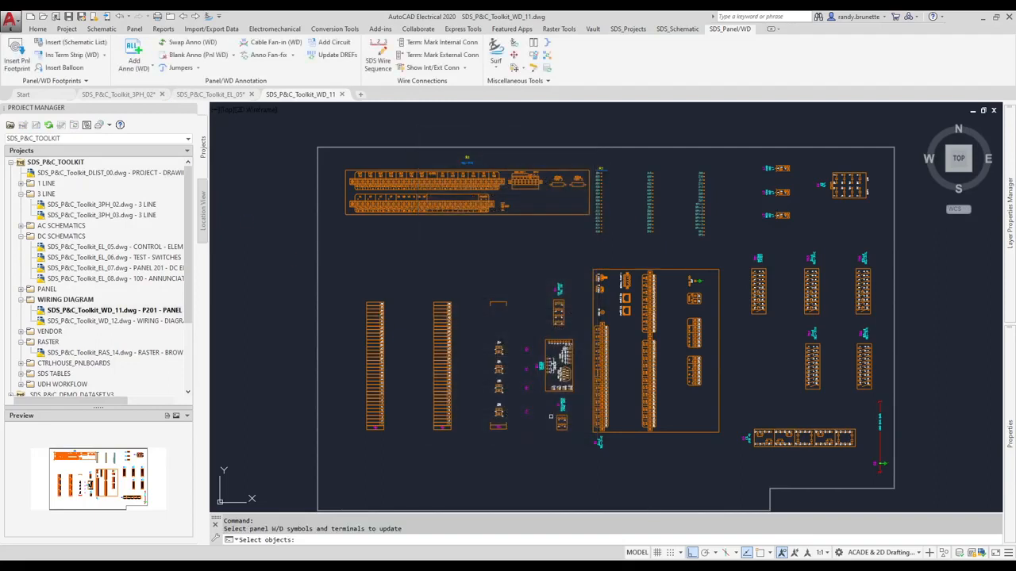
click(887, 158)
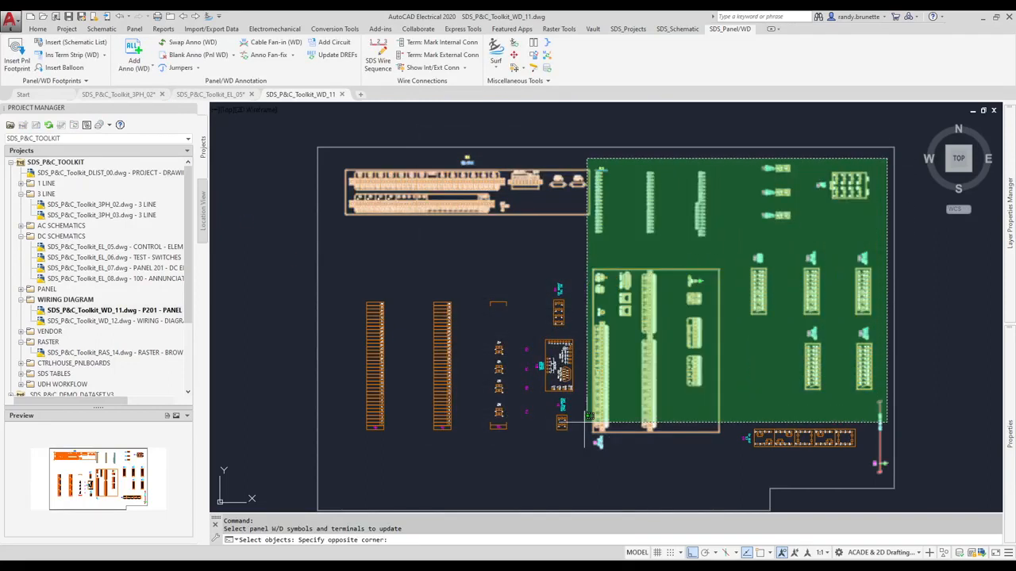
click(346, 465)
key(Return)
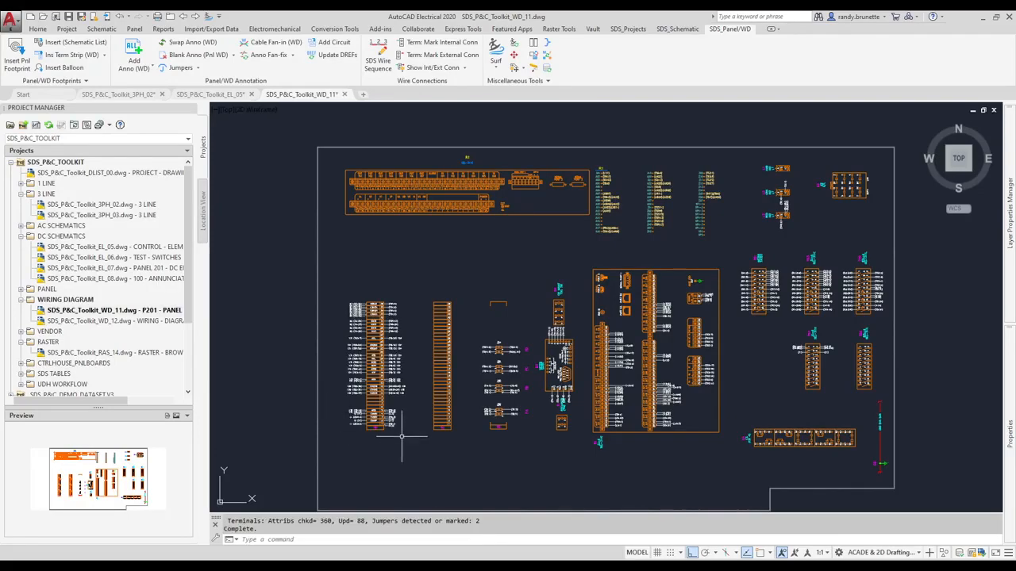
Convert the jumper annotations on terminals 1–2 and 3–4 of block TB into graphical jumpers
scroll(385, 432, up, 3)
scroll(383, 432, up, 5)
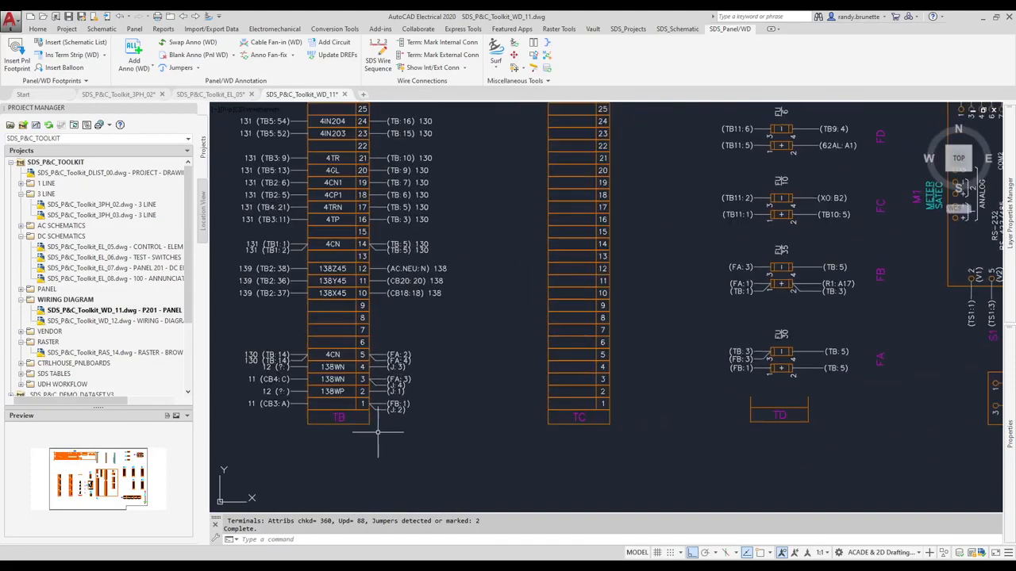
click(179, 67)
click(412, 389)
click(422, 341)
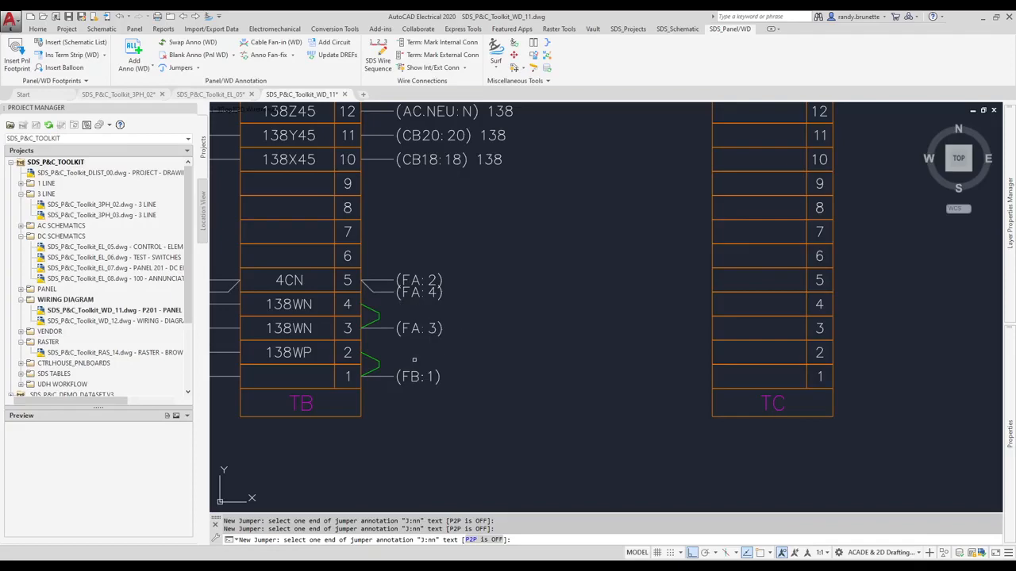
key(Escape)
Set up a left-side cable fan-in that reformats annotations to To Location / Device:Pin and adds non-blank cable wire color
mouse_move(487, 281)
middle_down()
mouse_move(550, 328)
mouse_move(674, 333)
mouse_move(778, 356)
mouse_move(793, 382)
middle_up()
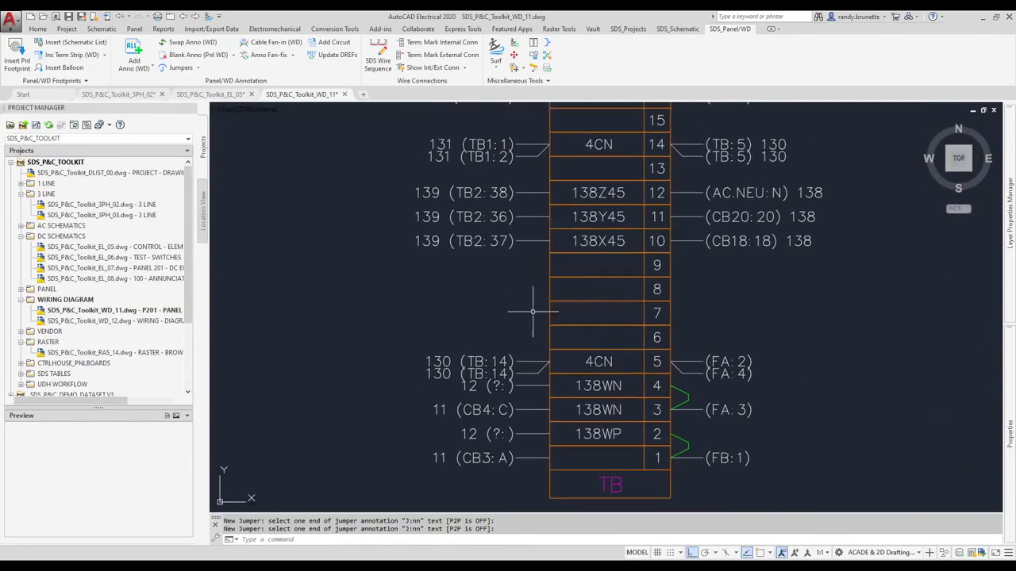
middle_drag(472, 310, 650, 349)
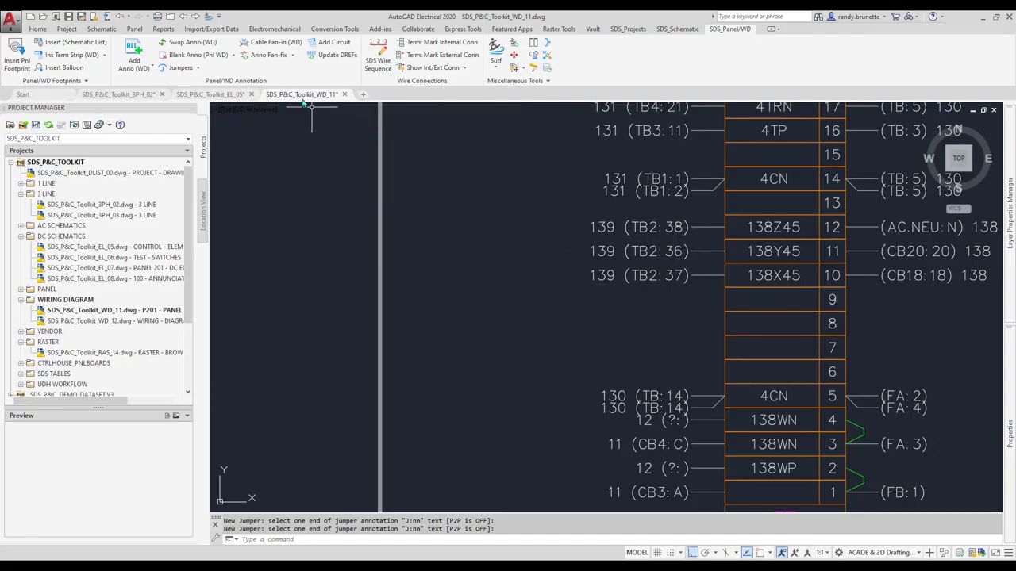
click(273, 45)
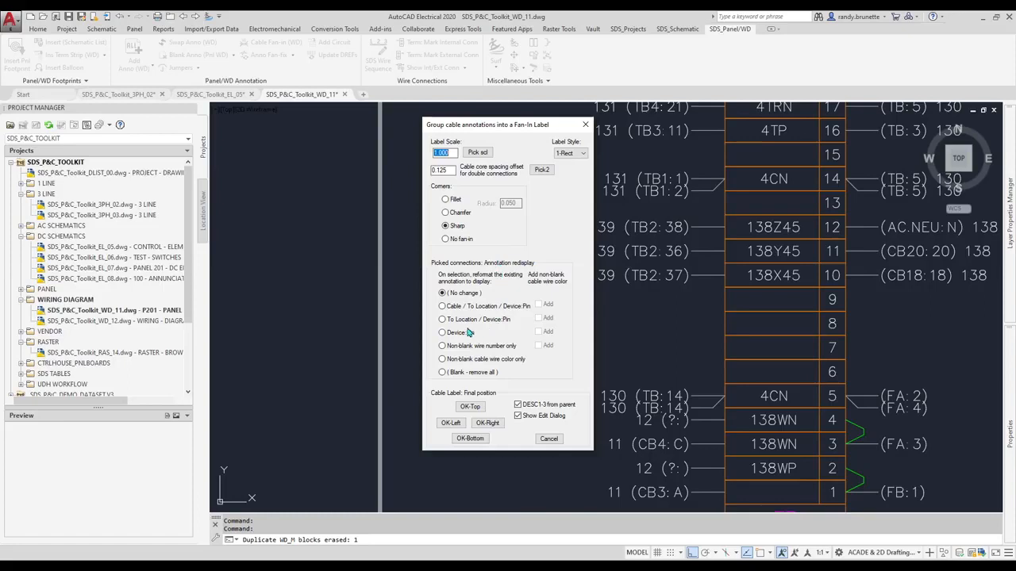
click(442, 321)
click(538, 318)
click(463, 425)
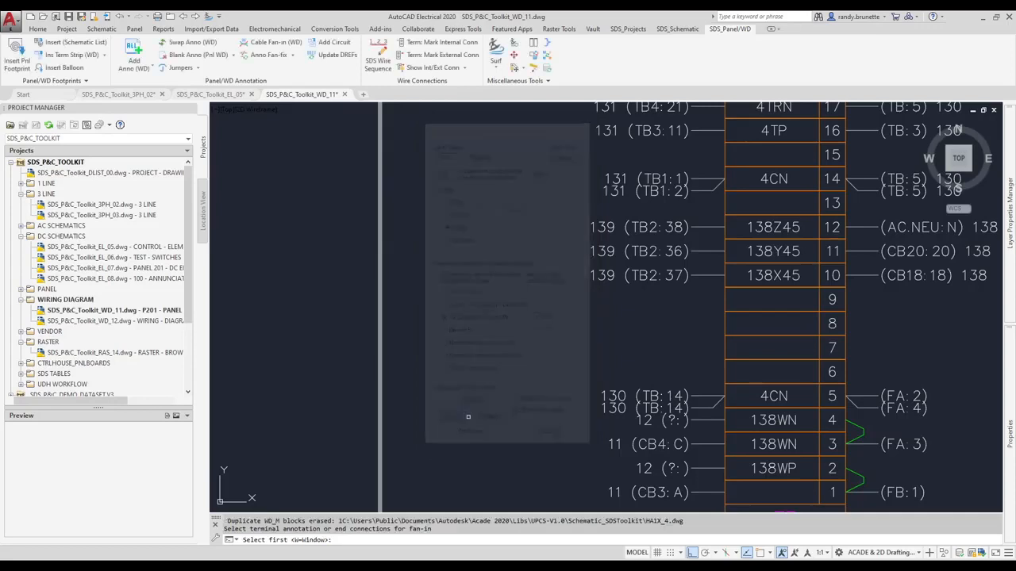
Group the cable 139 annotations at TB terminals 12, 11 and 10 into a fan-in with a 139 label to their left
click(600, 228)
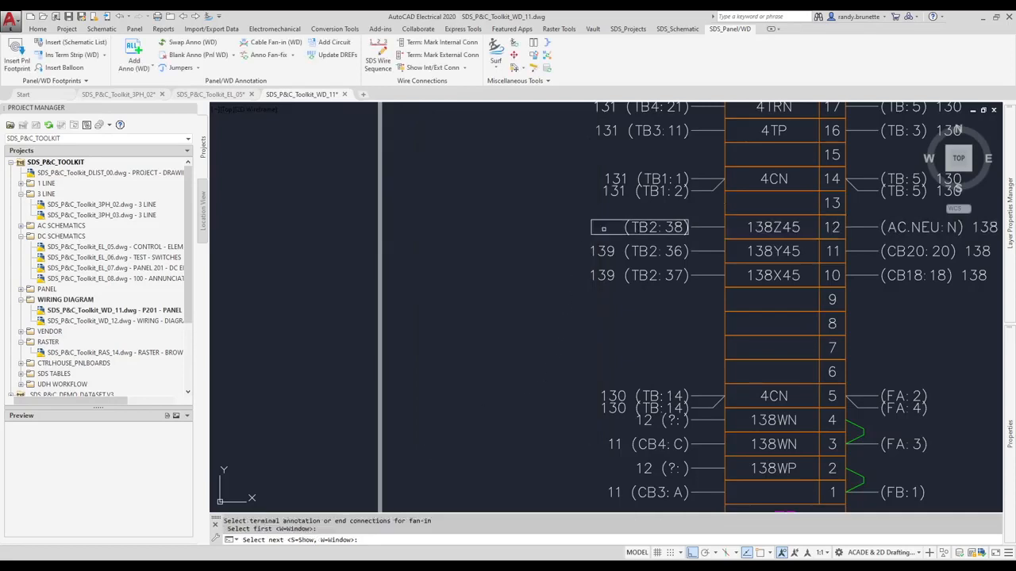
click(603, 251)
click(603, 271)
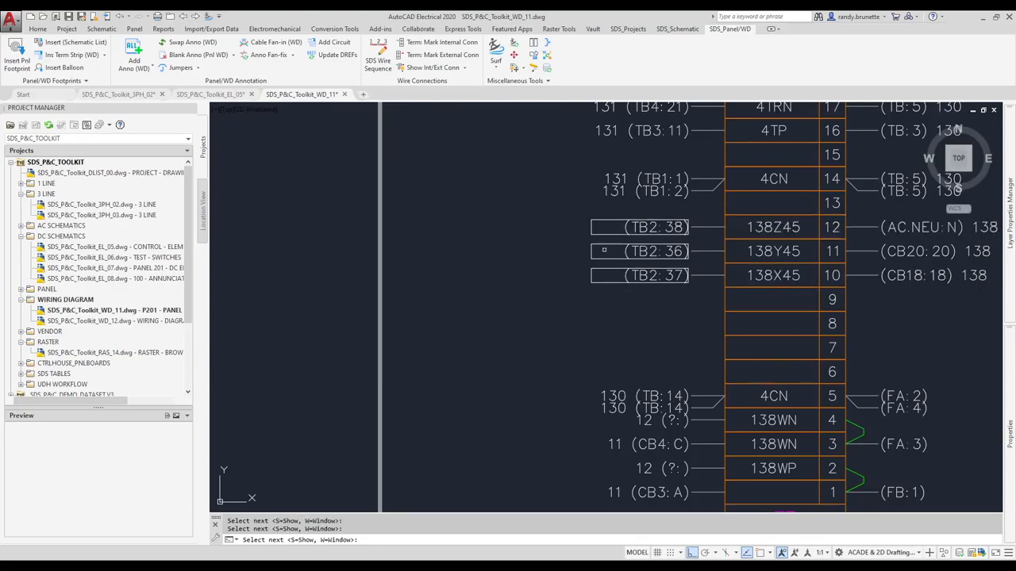
key(Return)
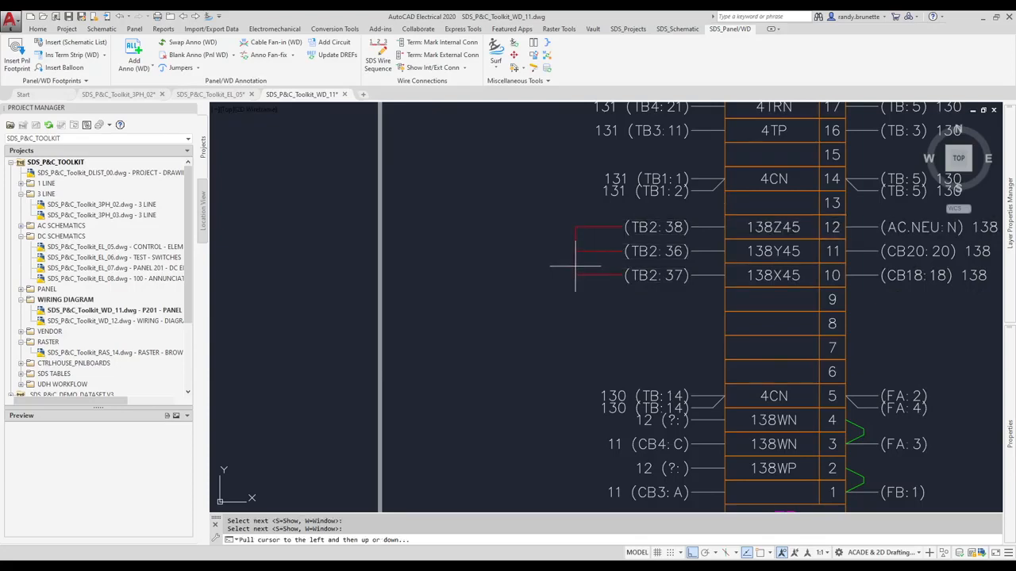
click(573, 285)
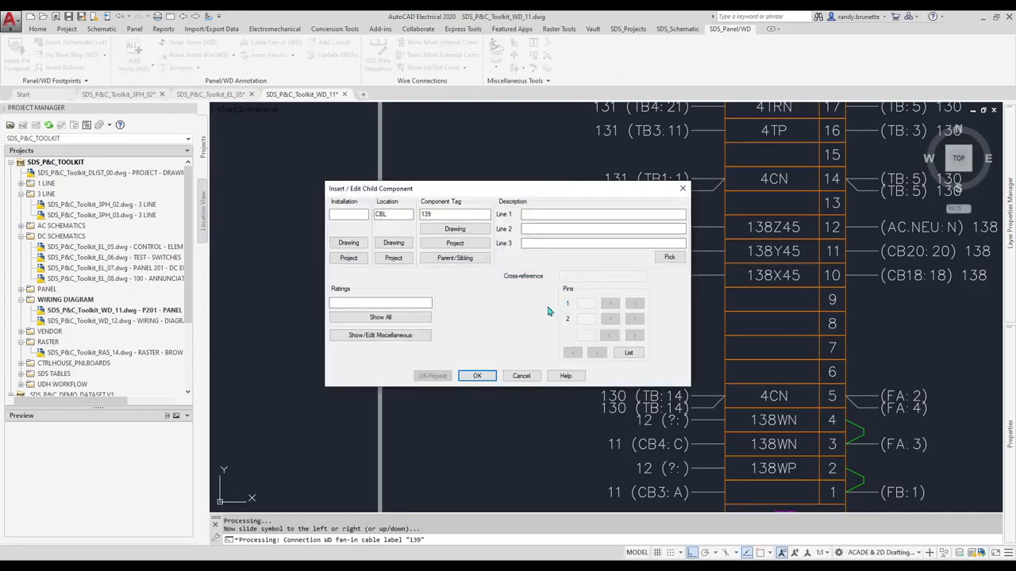
click(481, 375)
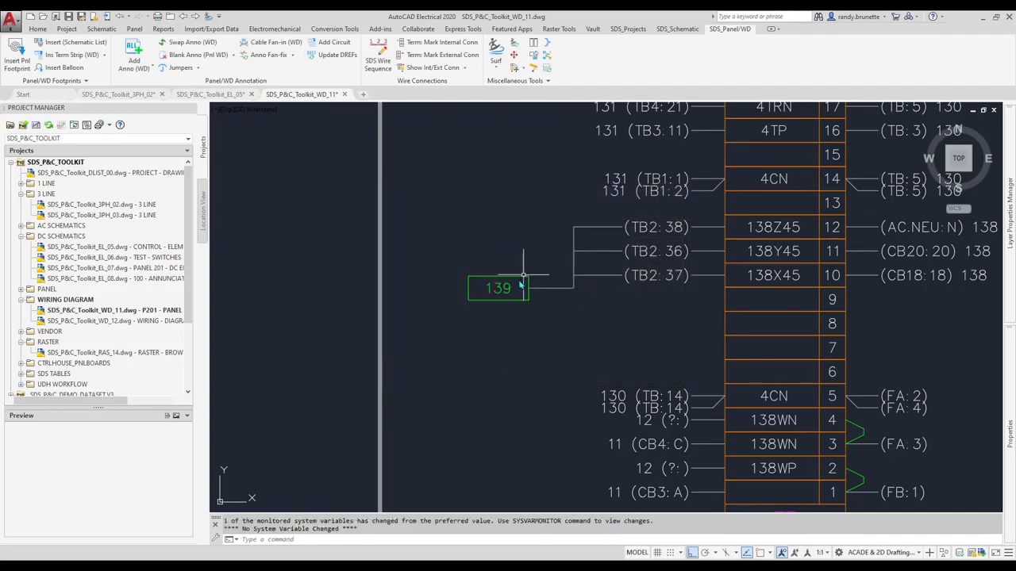
Surf the project references of the 139 cable label and close the reference list
right_click(524, 282)
click(564, 270)
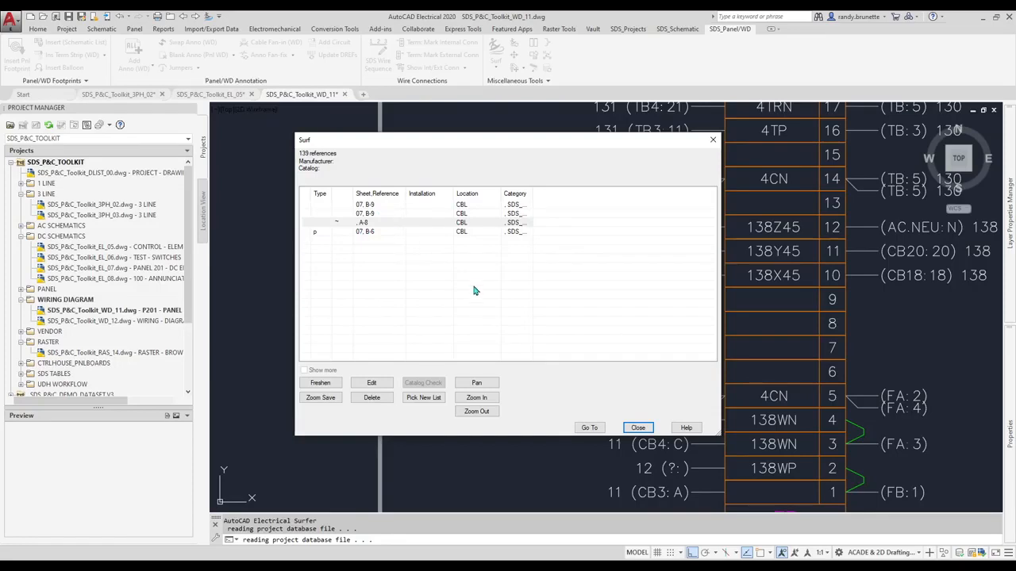
click(639, 428)
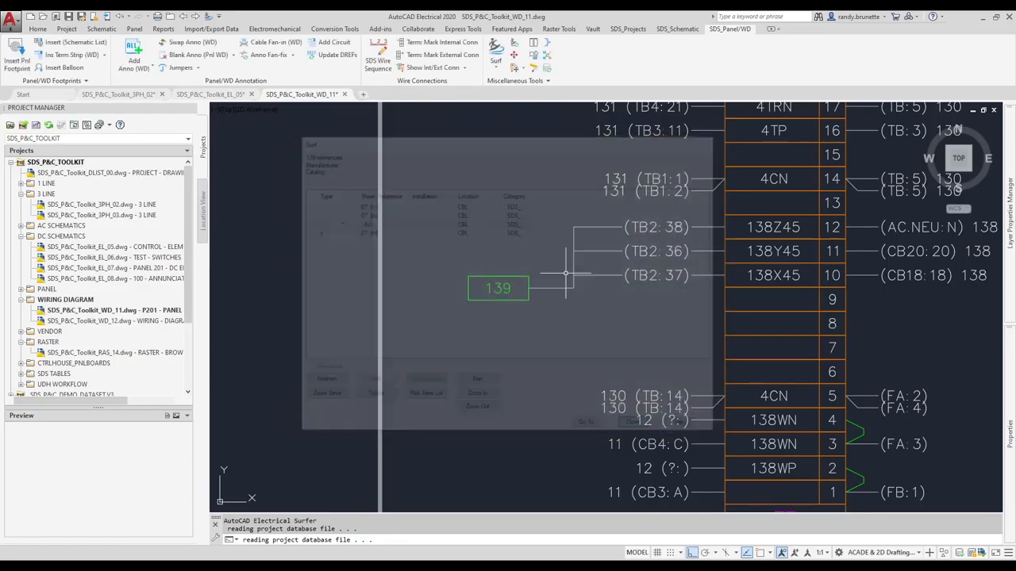